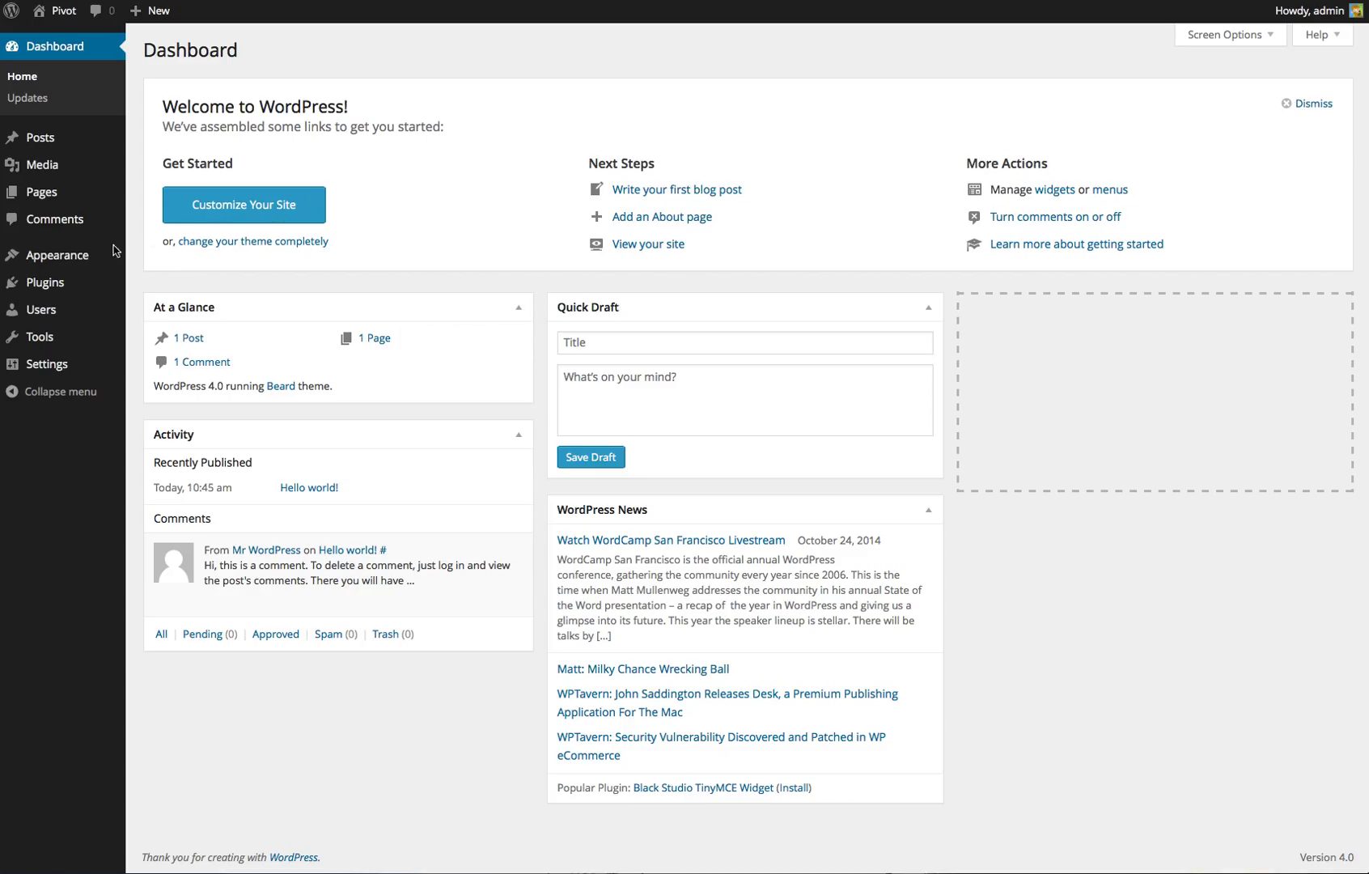
# - Upload finchWPTheme.zip through Add New > Upload Theme and install it
pyautogui.moveTo(79, 259)
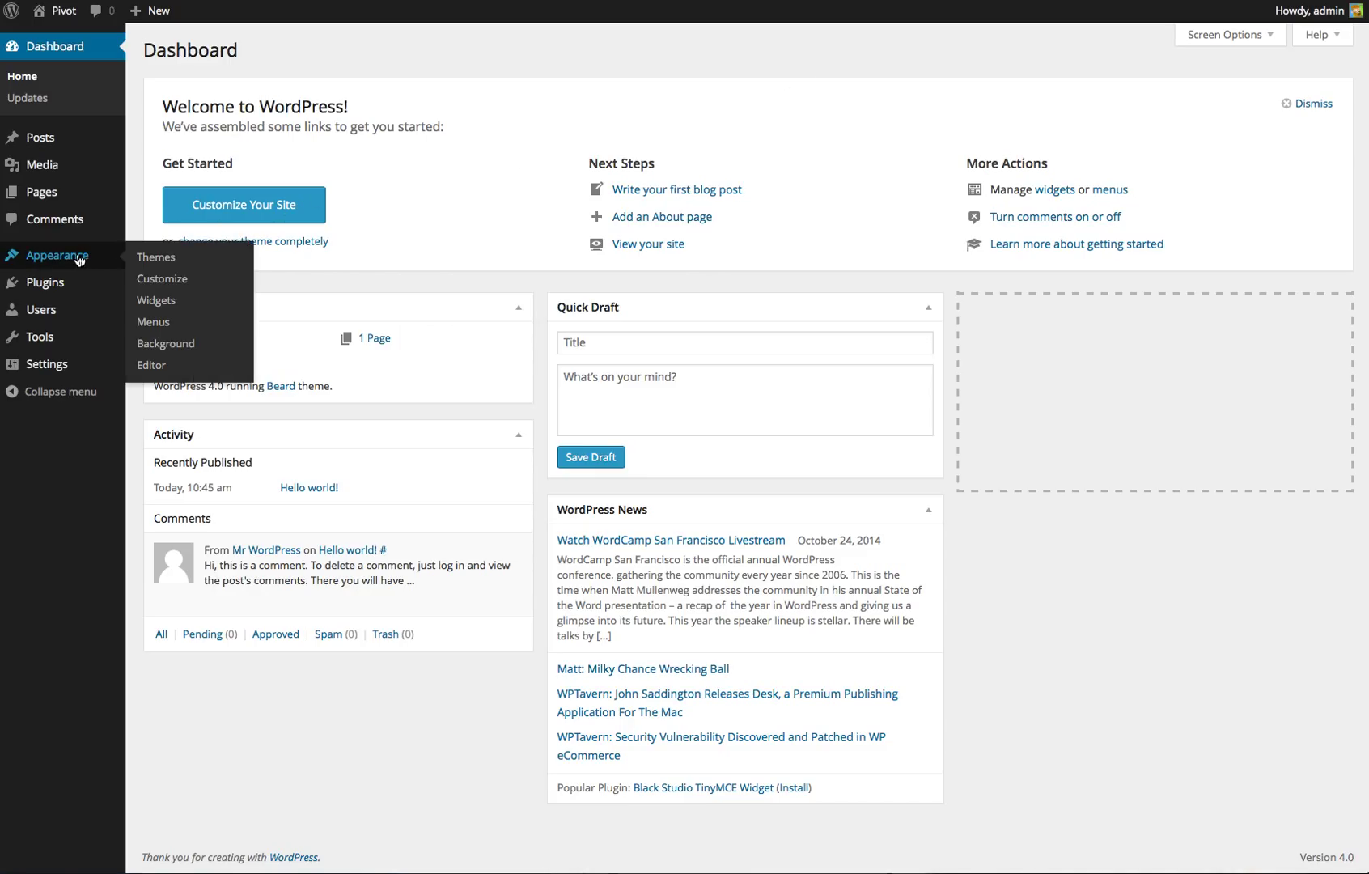
pyautogui.click(198, 266)
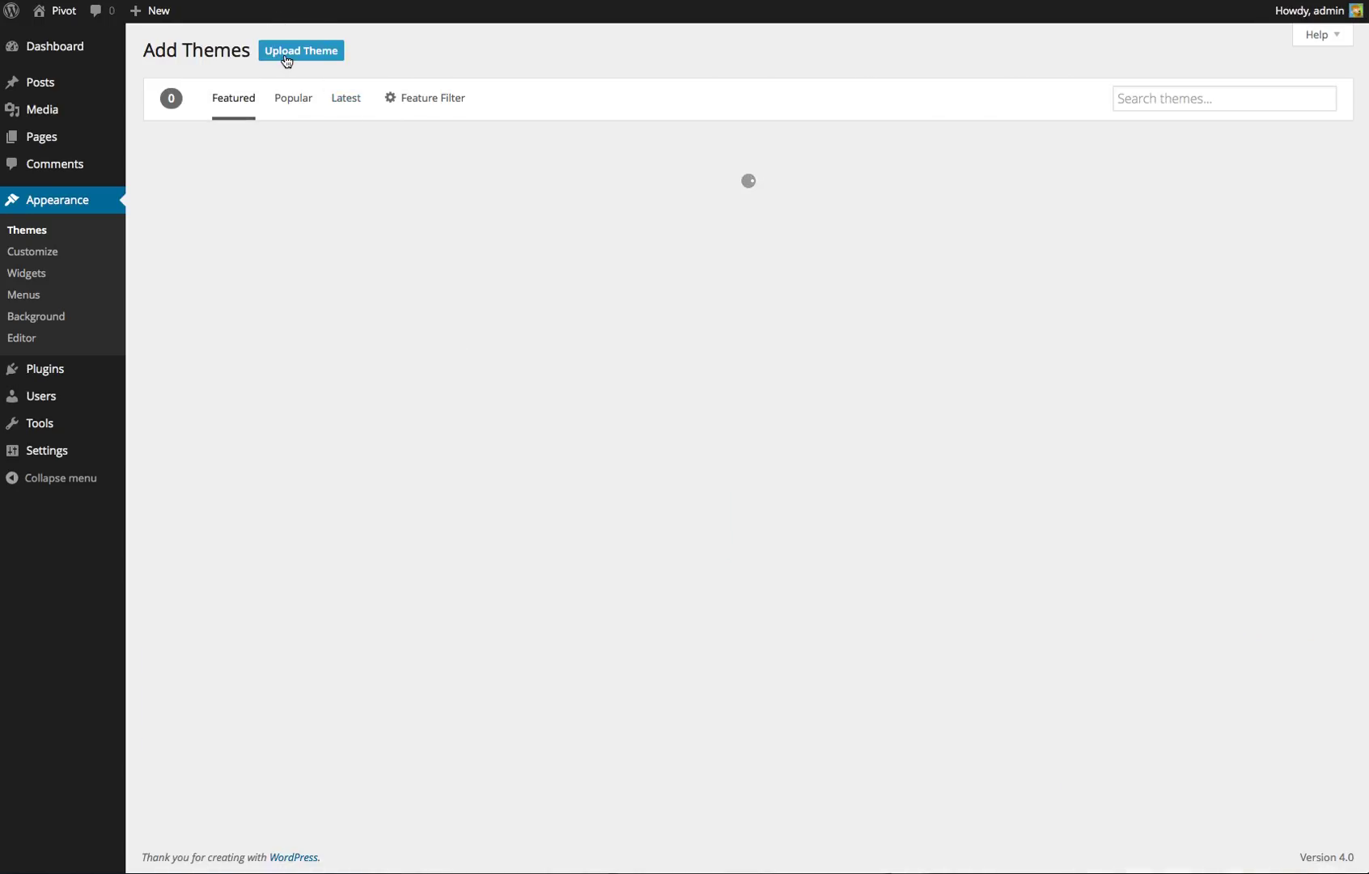
pyautogui.click(288, 57)
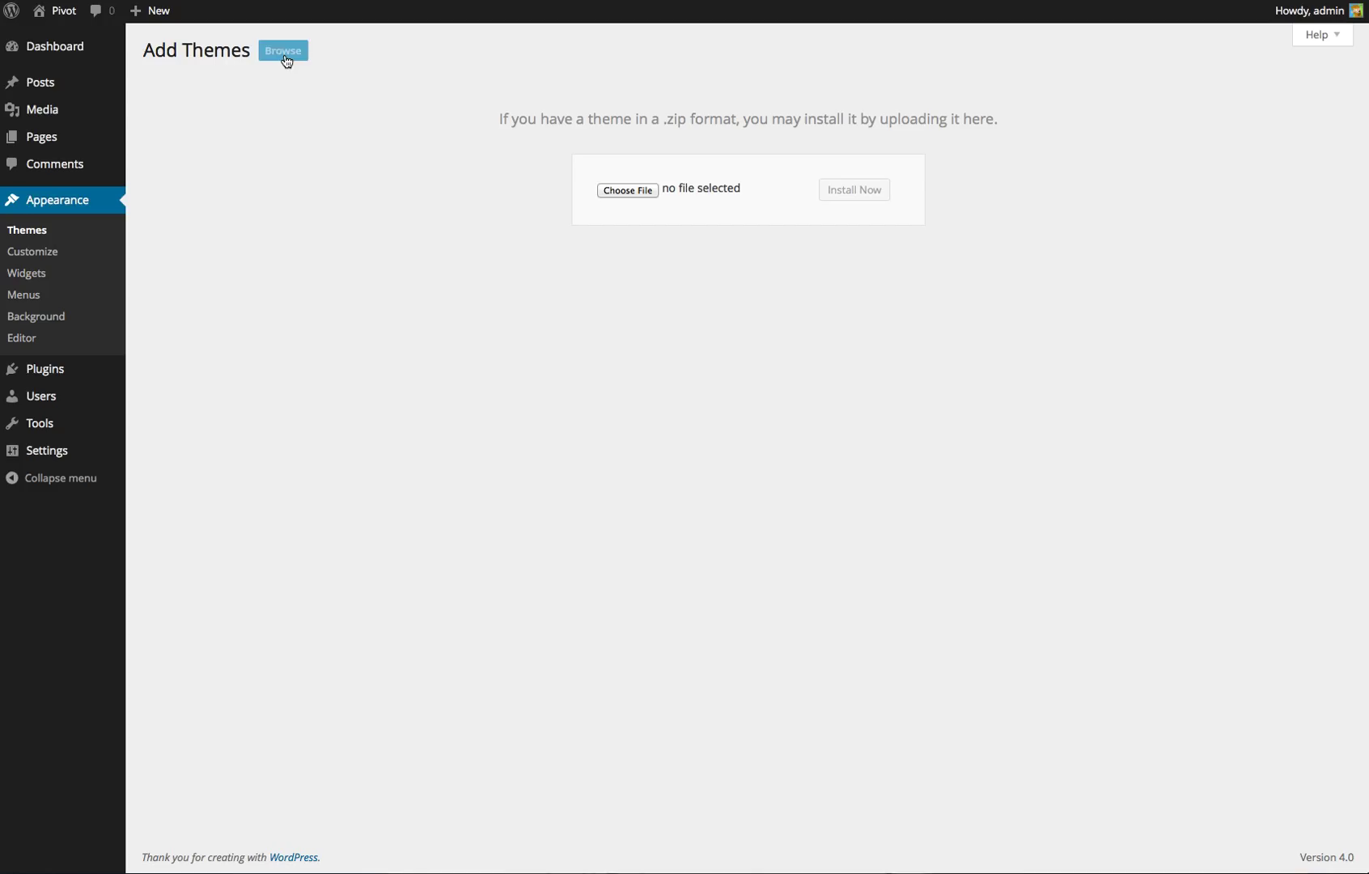
pyautogui.click(628, 191)
pyautogui.click(560, 40)
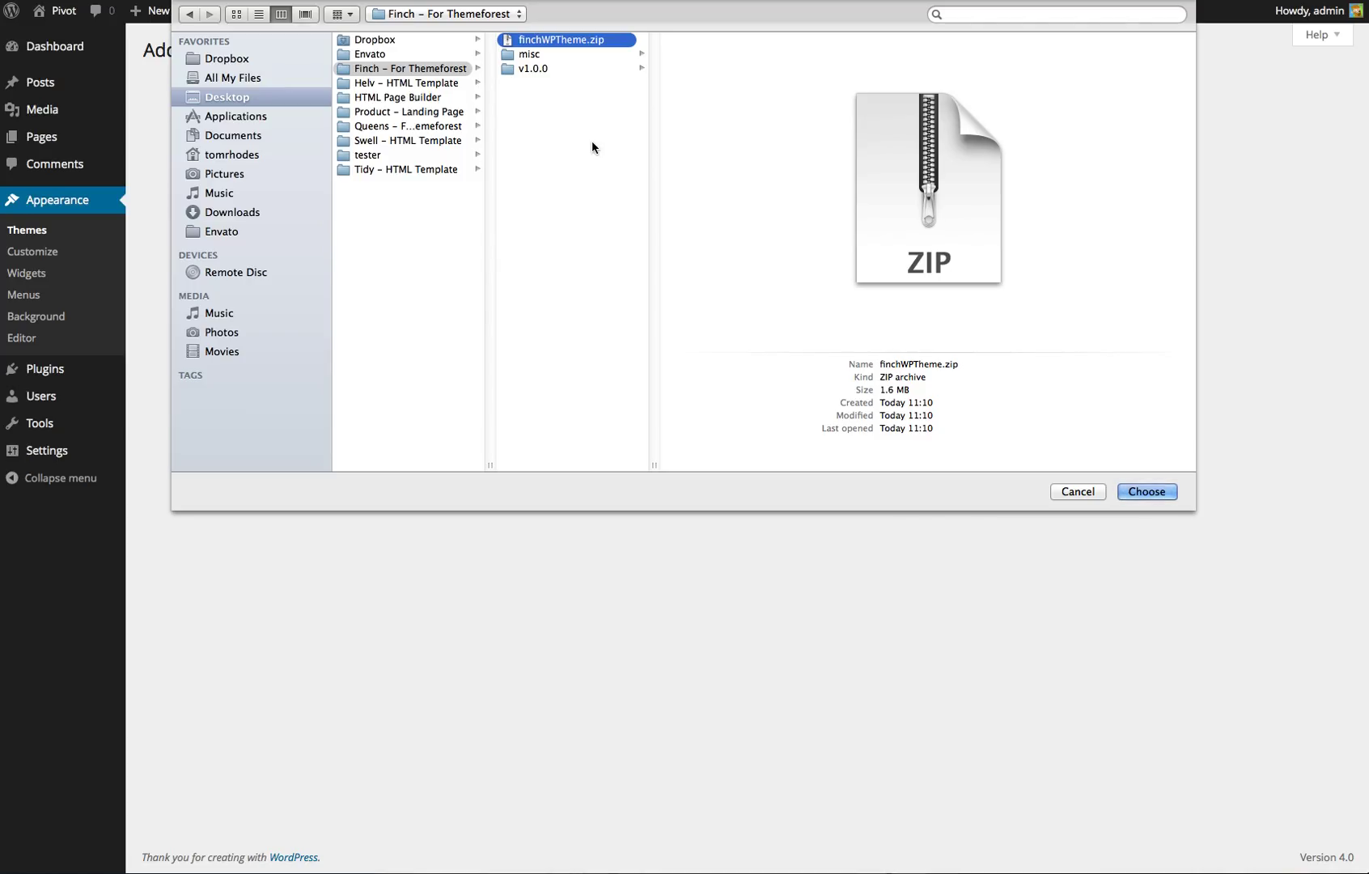
pyautogui.press('Return')
pyautogui.click(833, 194)
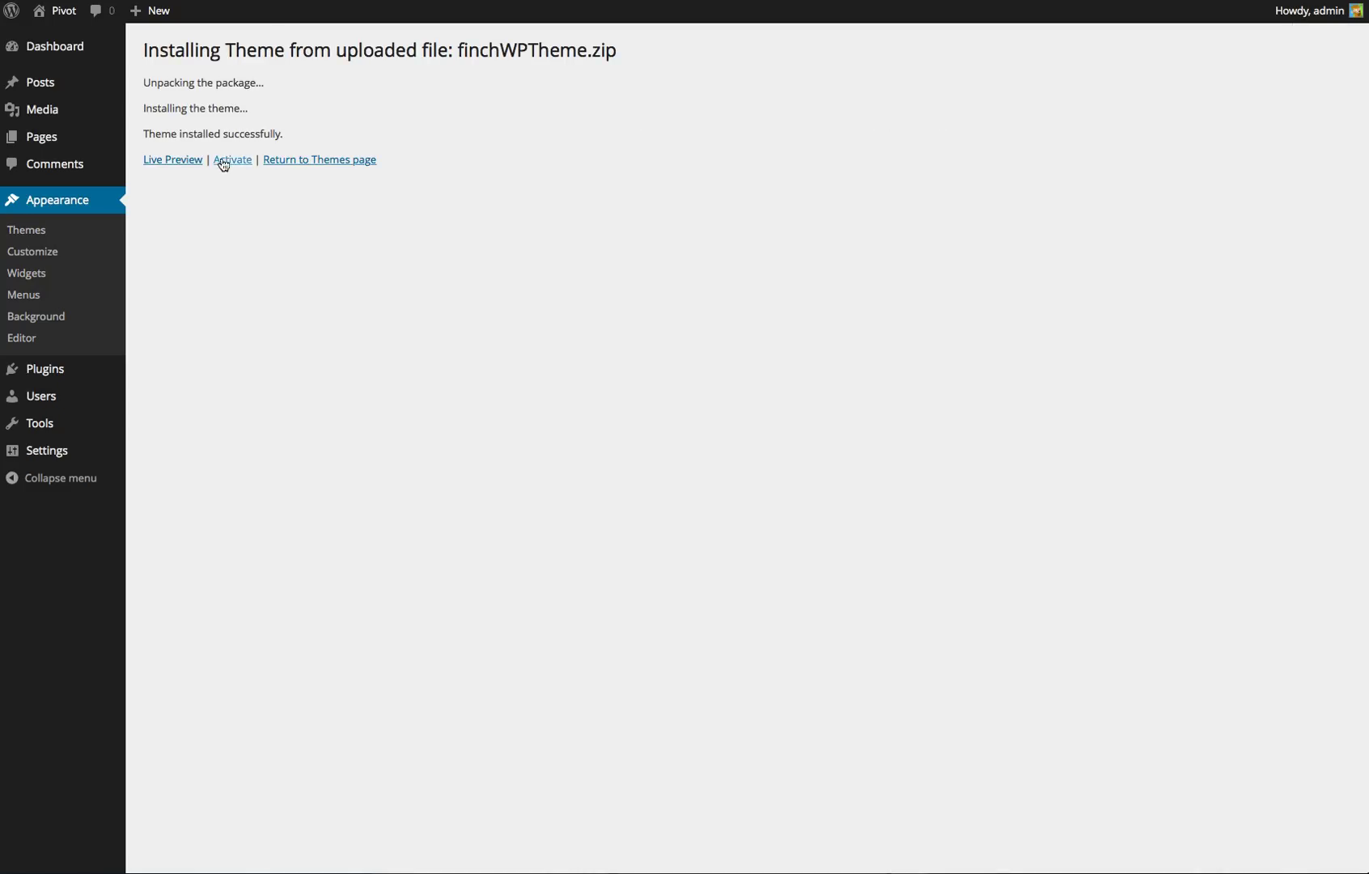
# - Activate Finch WP, view the Hello world! post on the live site, then return to the Dashboard
pyautogui.click(232, 160)
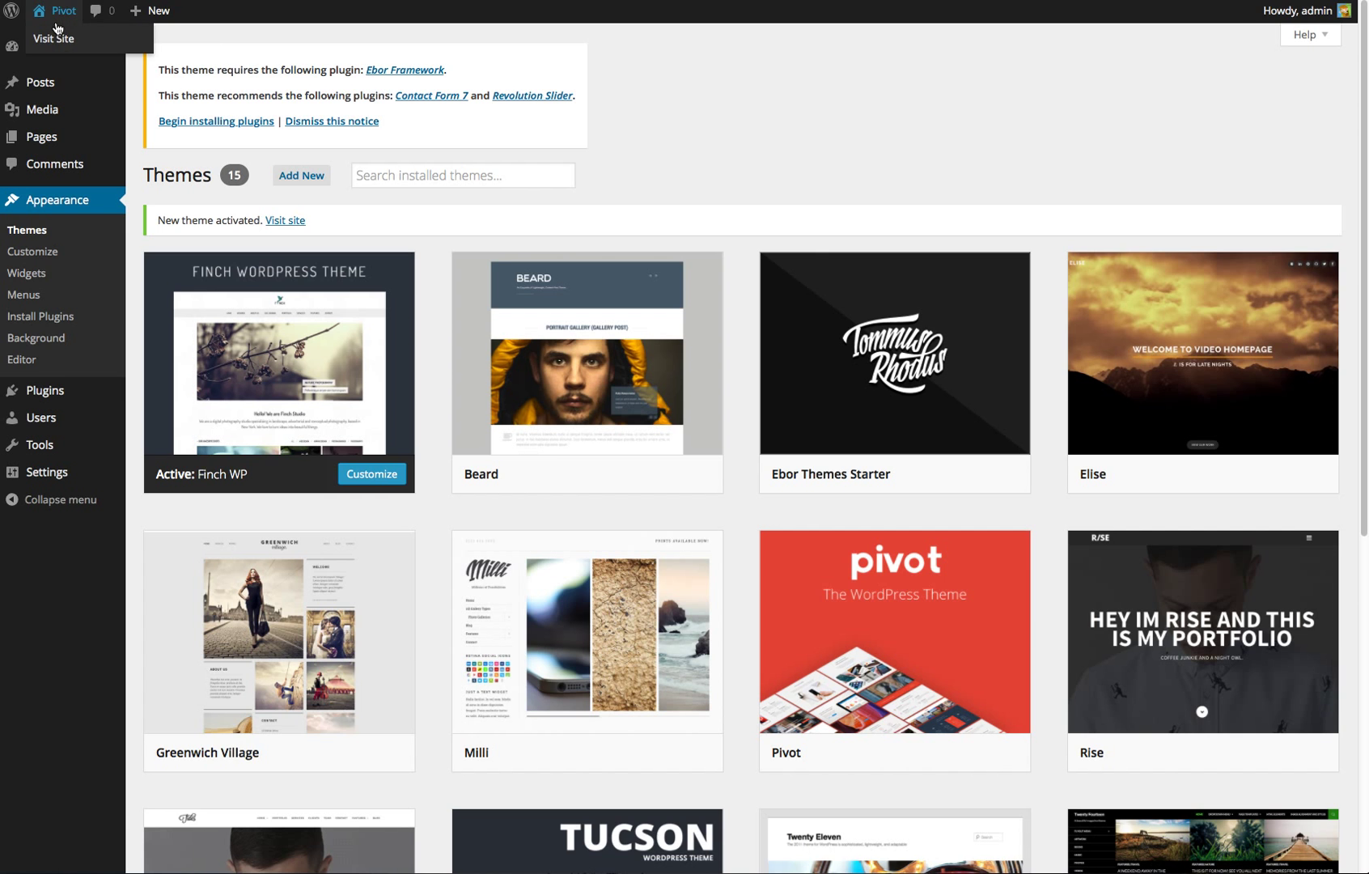
pyautogui.click(58, 18)
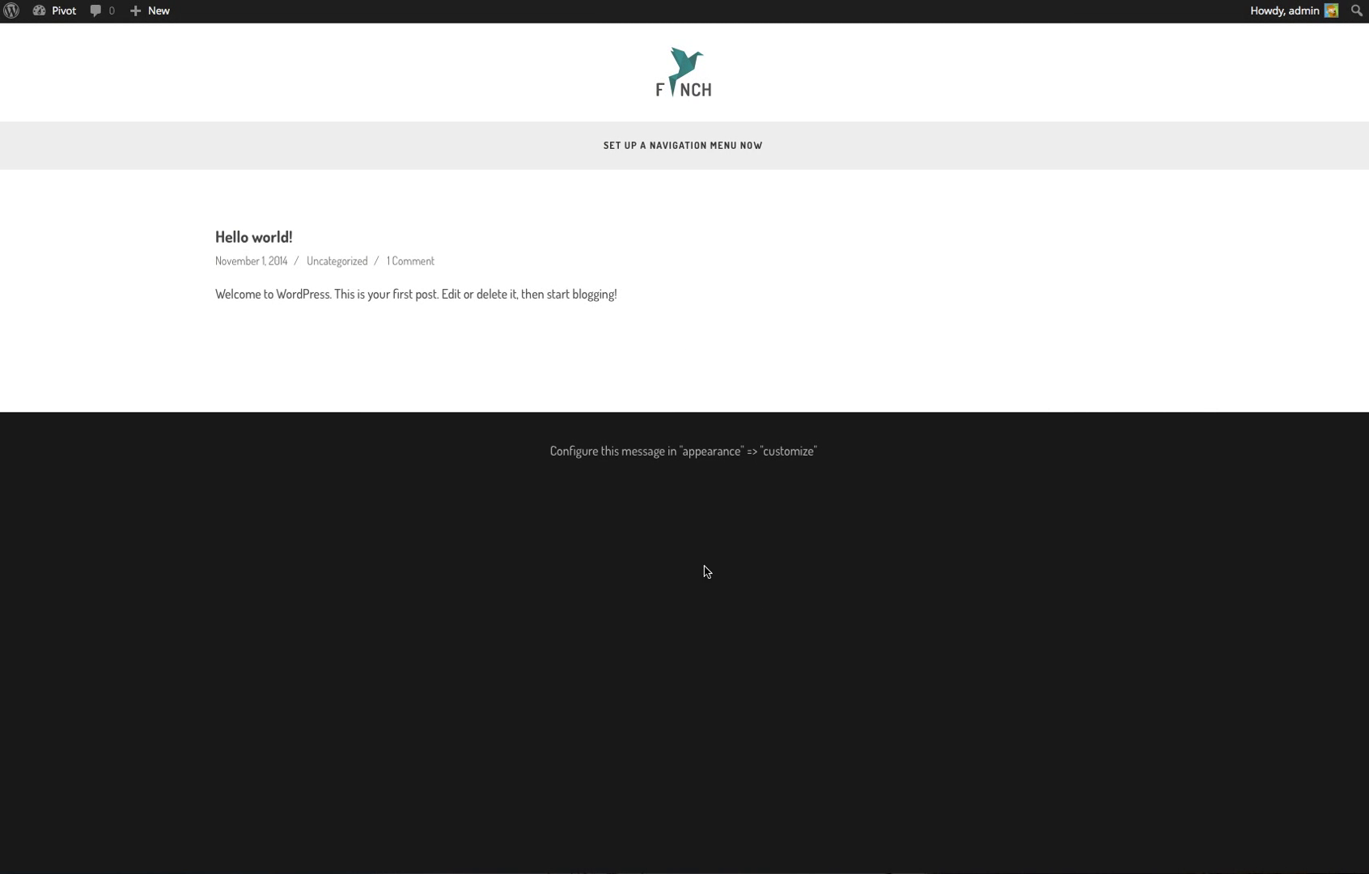
pyautogui.click(220, 242)
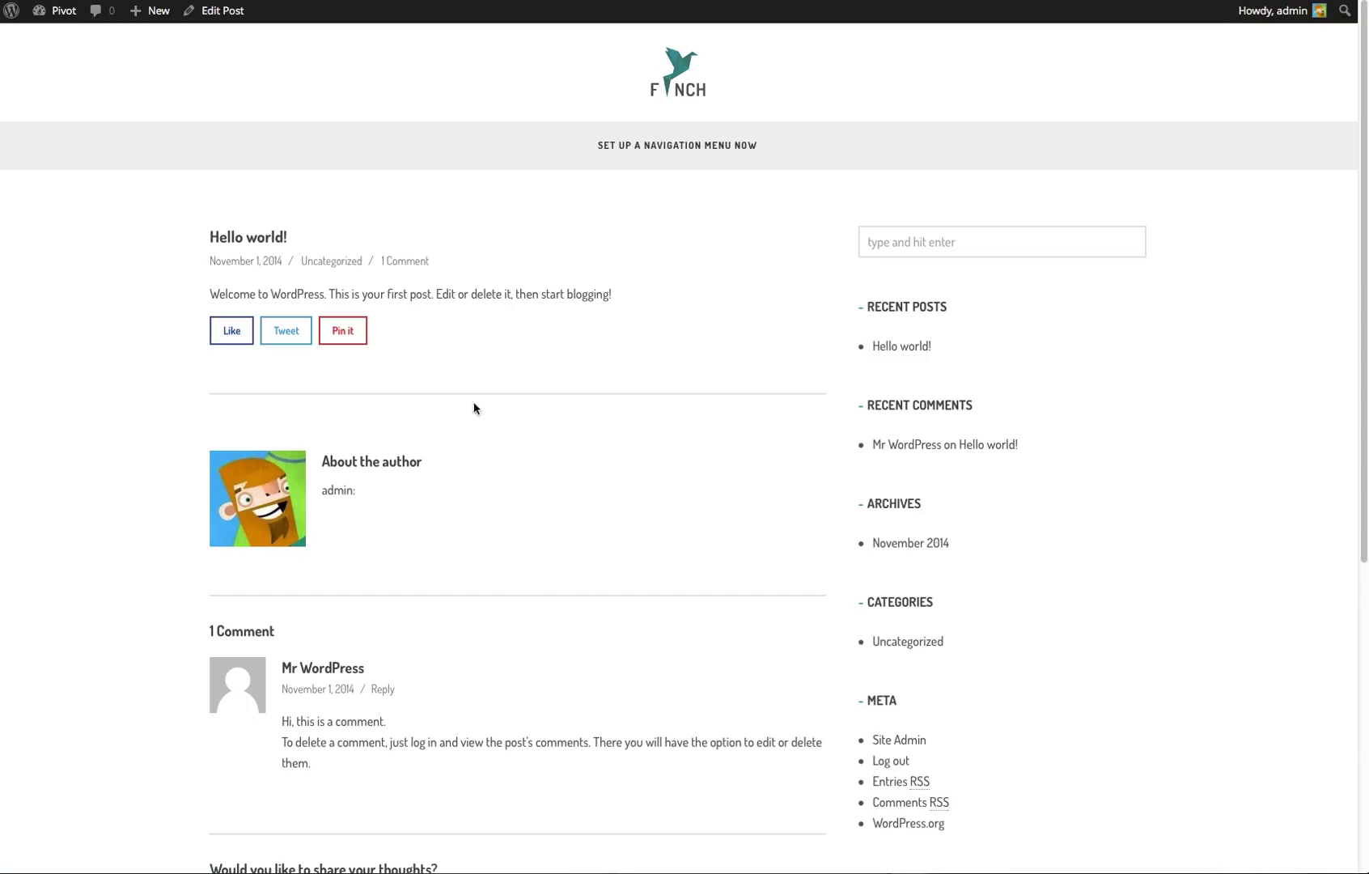
pyautogui.click(65, 17)
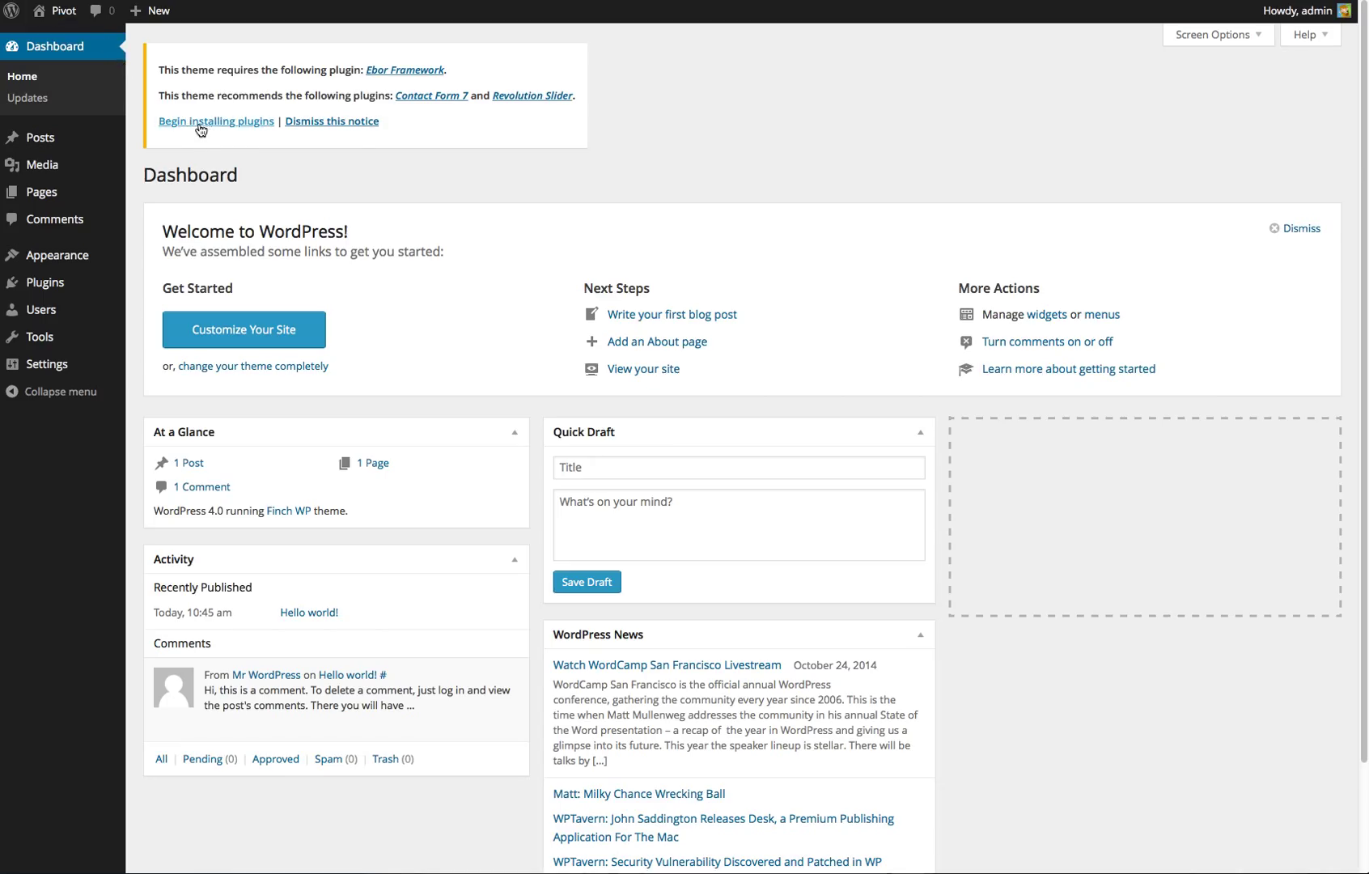
# - Bulk-install Ebor Framework, Contact Form 7 and Revolution Slider, then return to the Dashboard
pyautogui.click(216, 122)
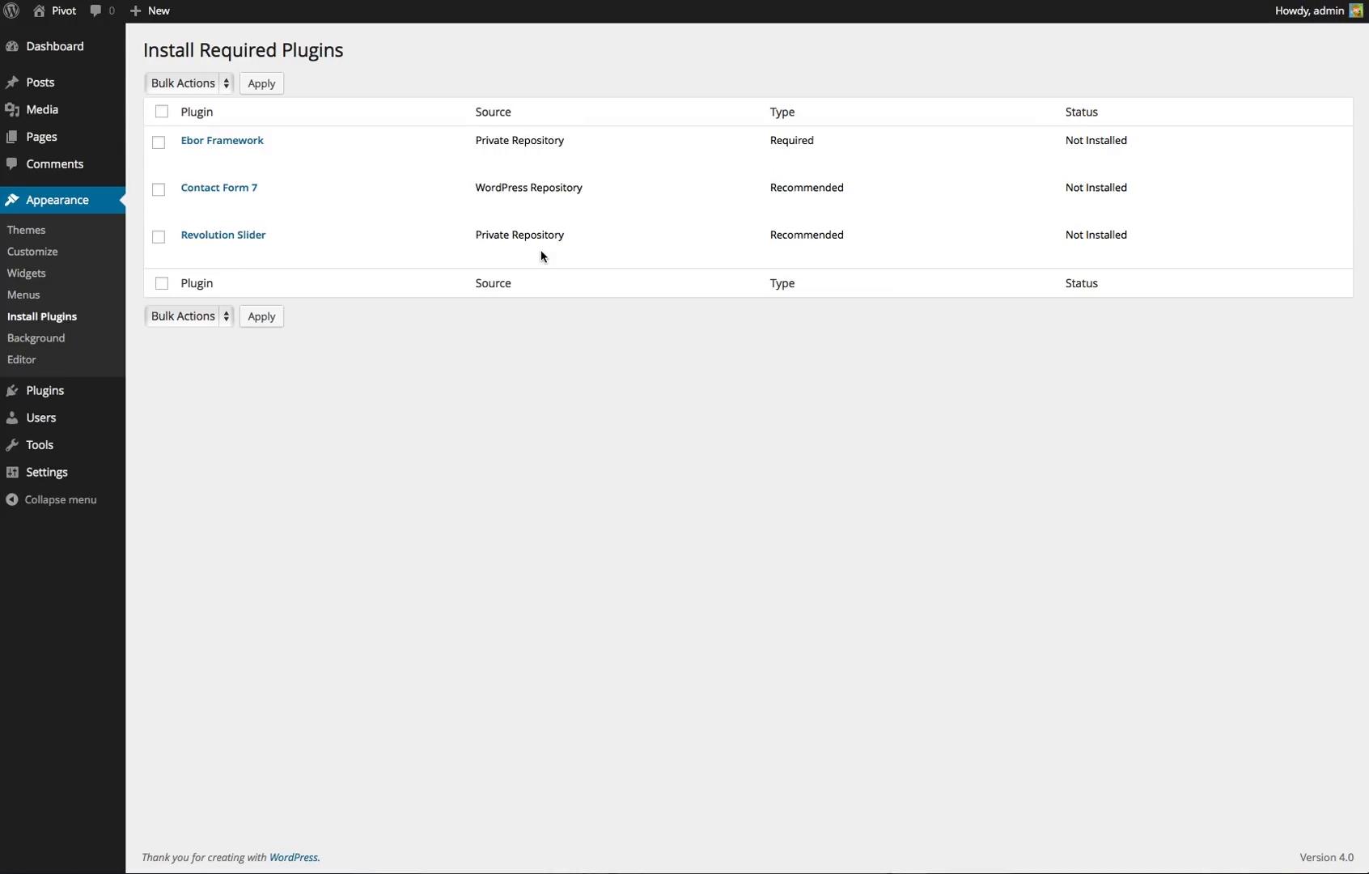
pyautogui.click(162, 111)
pyautogui.click(191, 84)
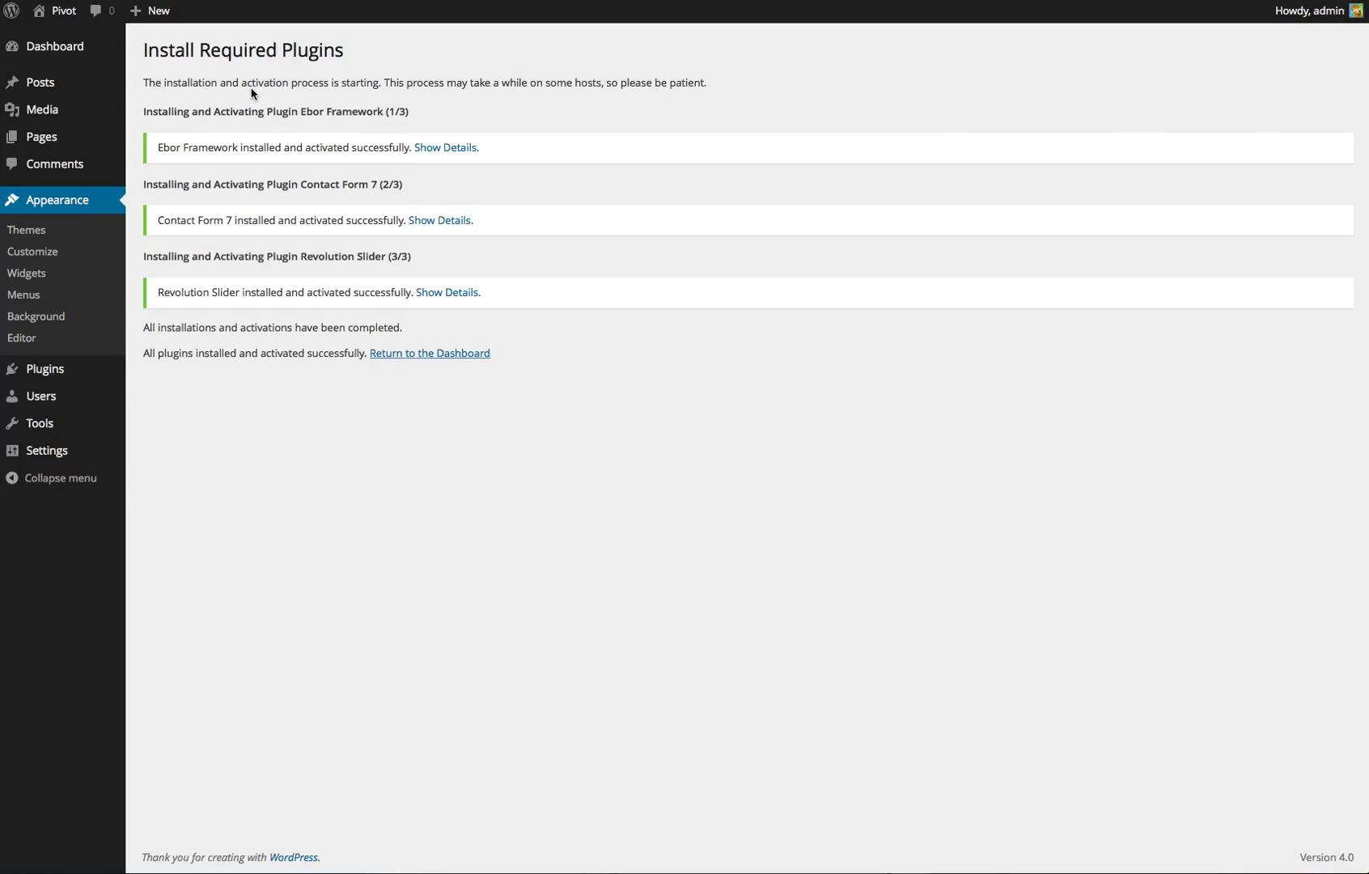
pyautogui.click(384, 358)
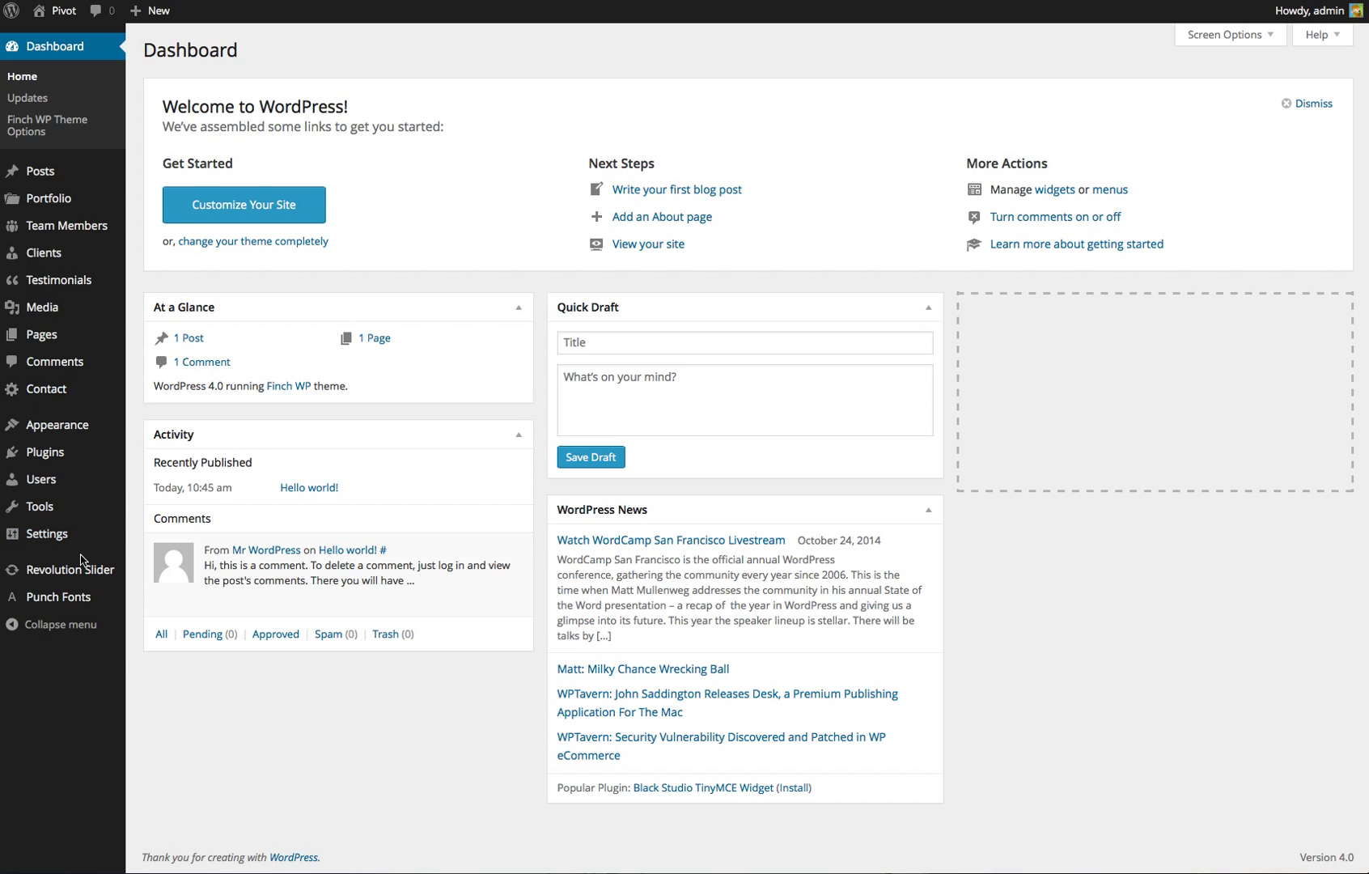
pyautogui.click(63, 21)
# - In the Customizer's Finch WP: Demo Data section, run Import Demo Data and confirm it
pyautogui.moveTo(97, 425)
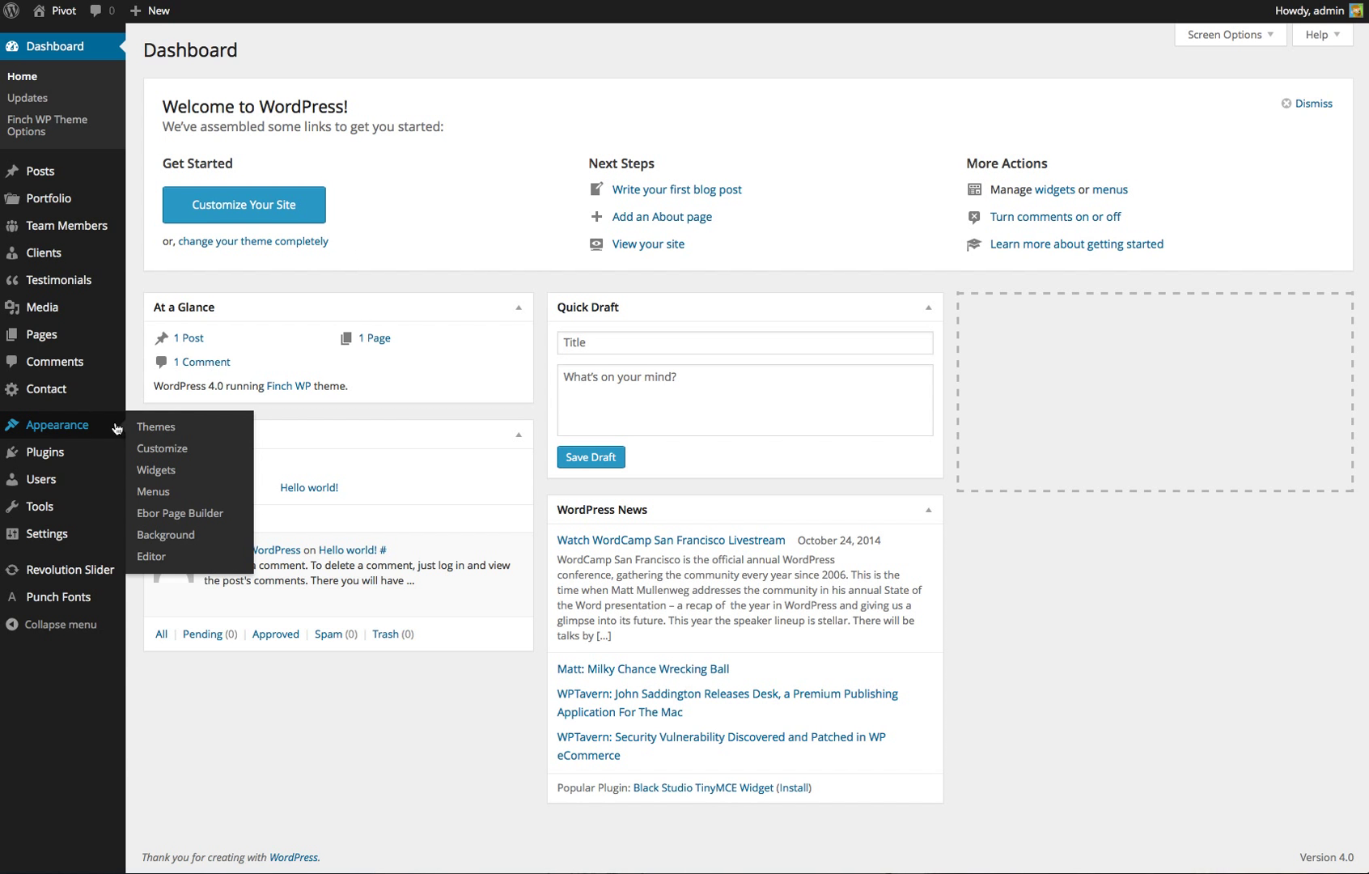
pyautogui.click(162, 449)
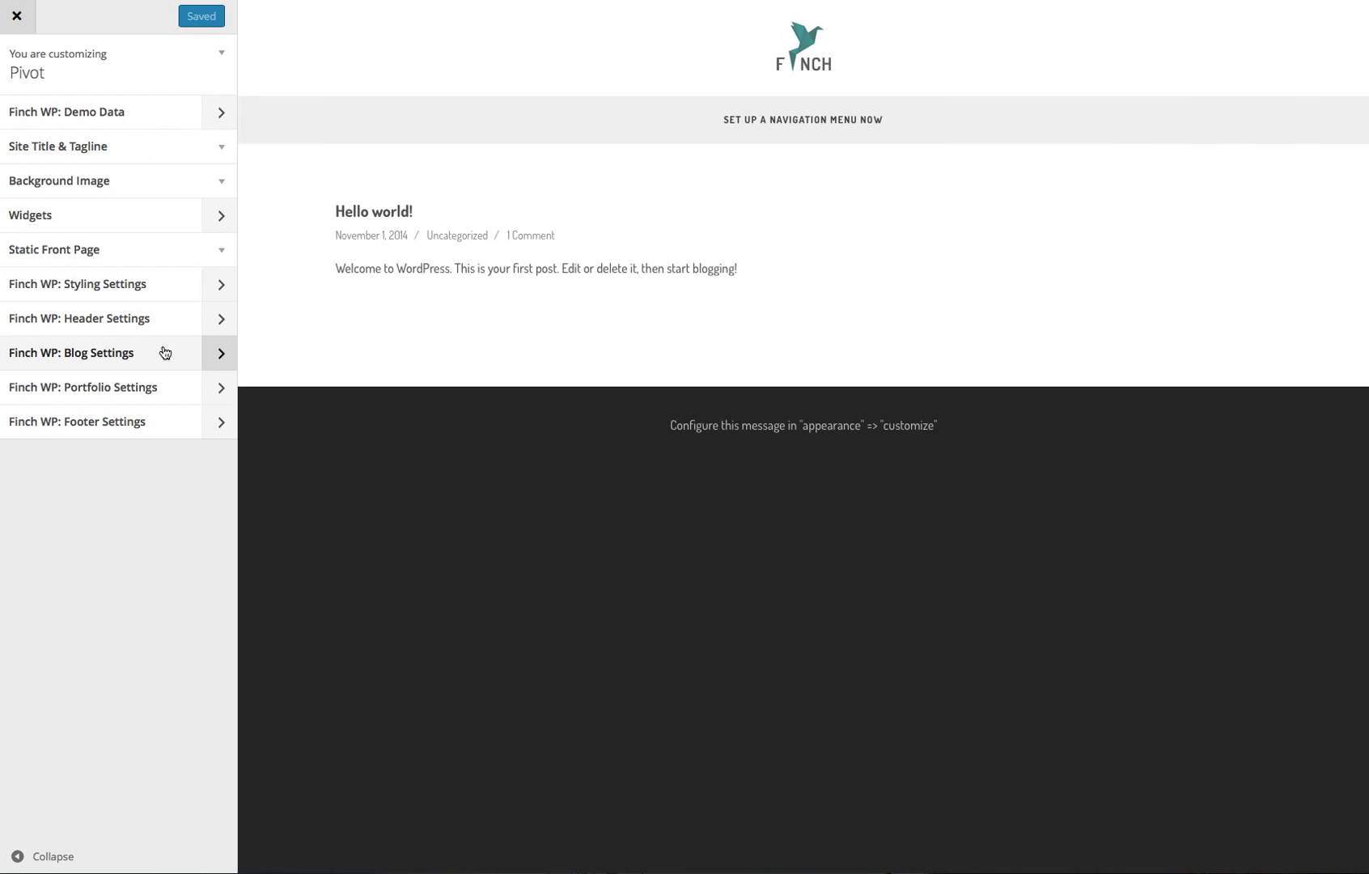
pyautogui.click(169, 290)
pyautogui.click(16, 24)
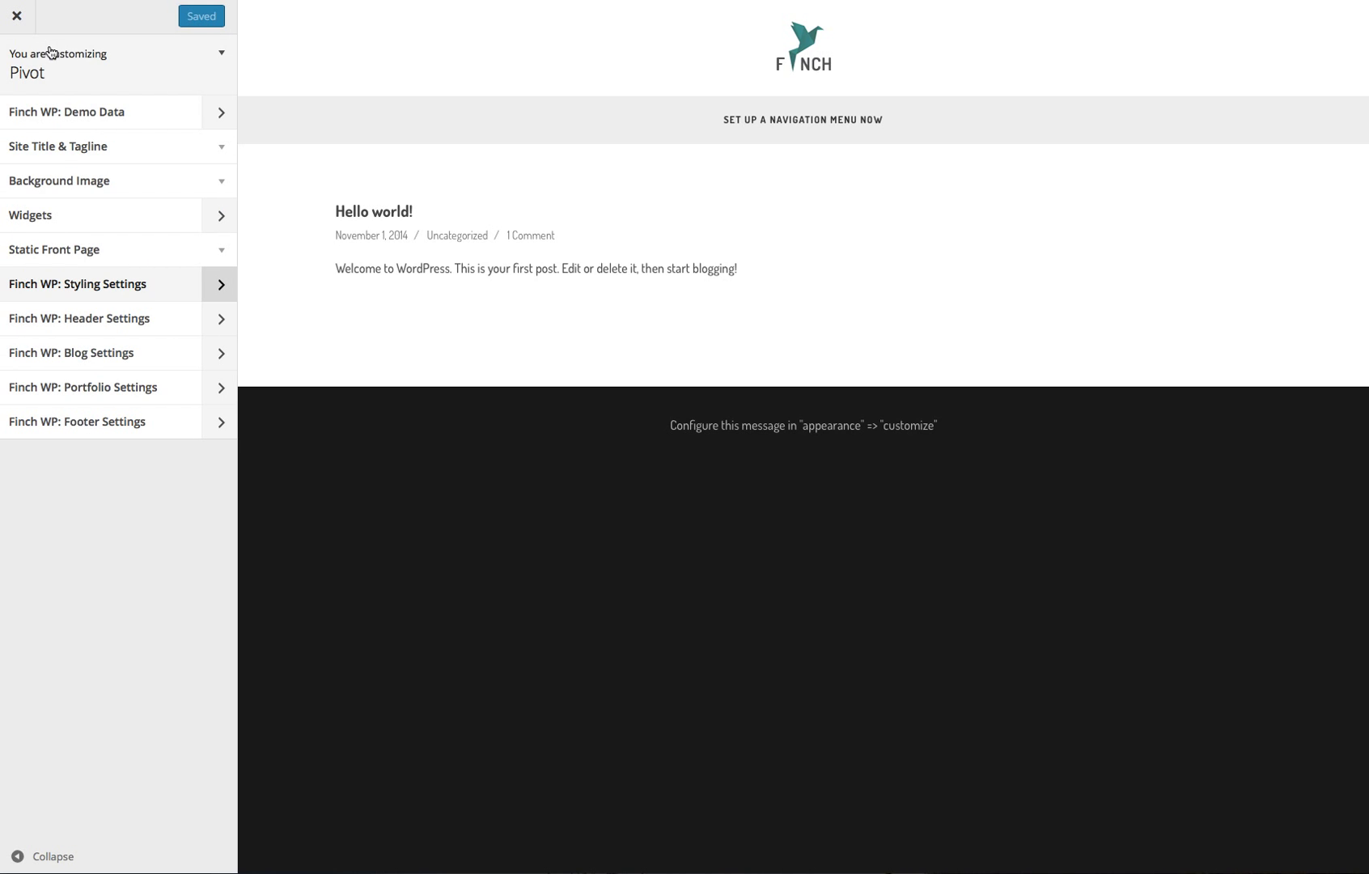
pyautogui.click(60, 122)
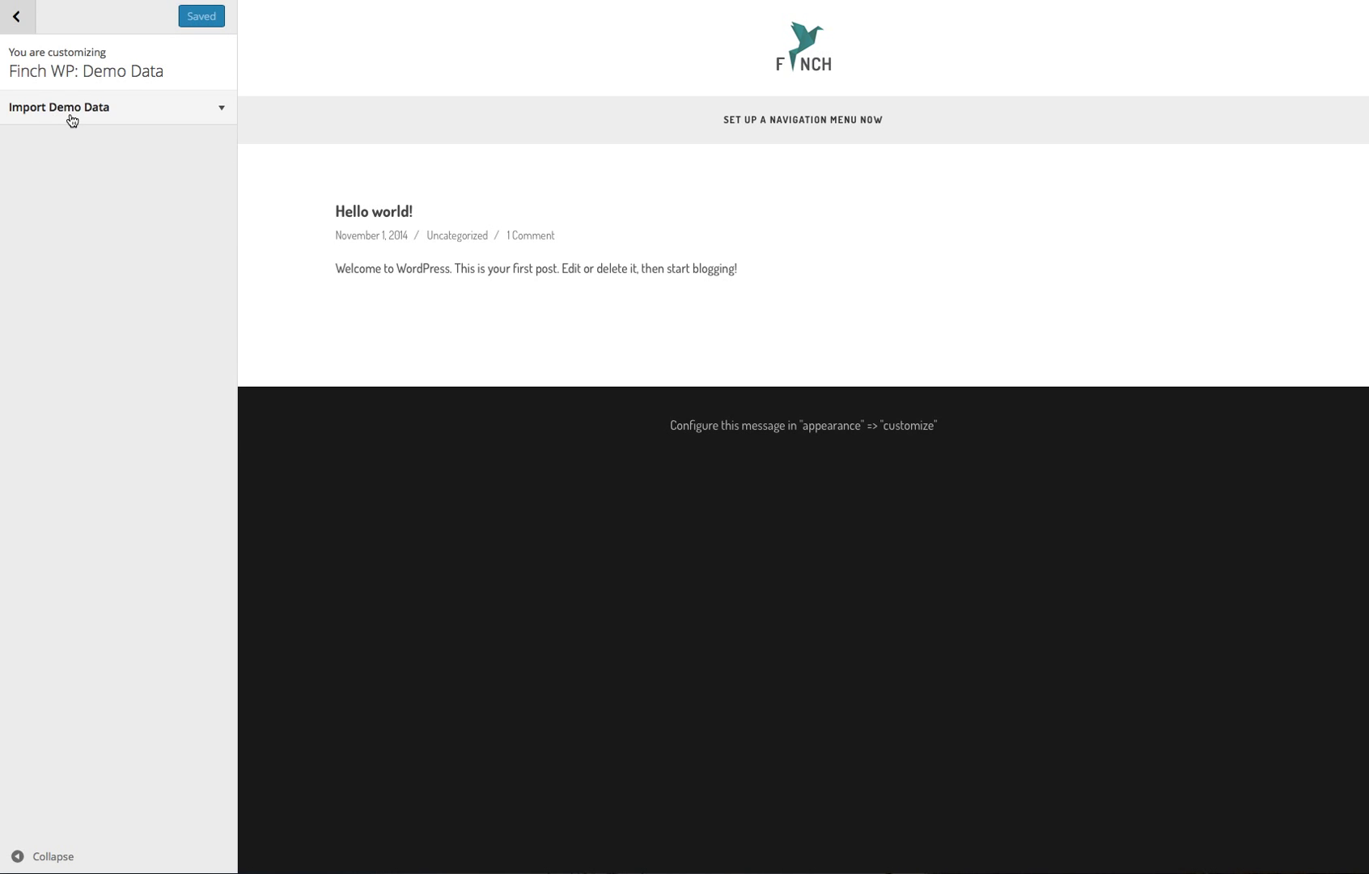
pyautogui.click(216, 114)
pyautogui.click(113, 313)
pyautogui.click(768, 229)
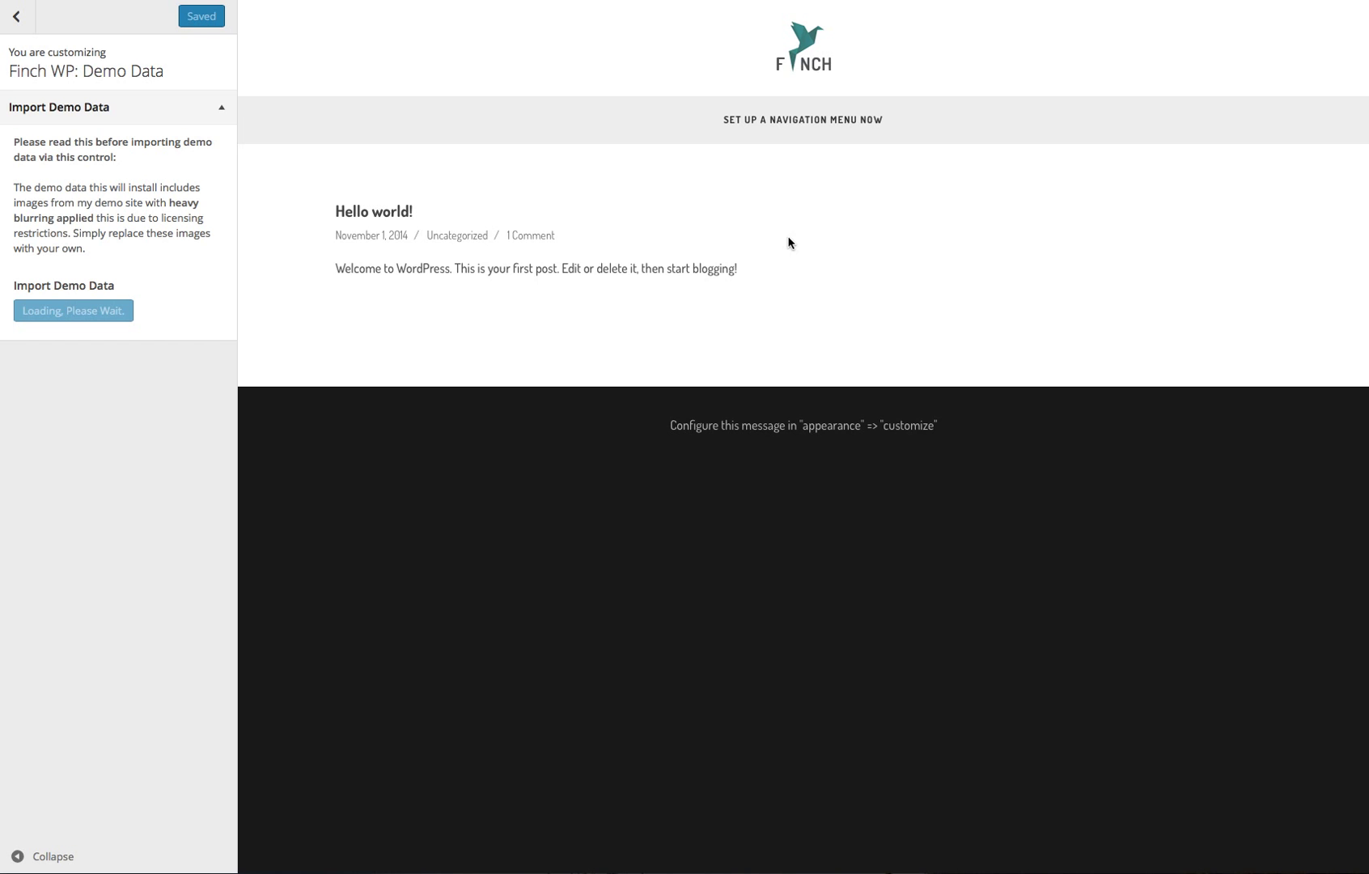
pyautogui.click(24, 18)
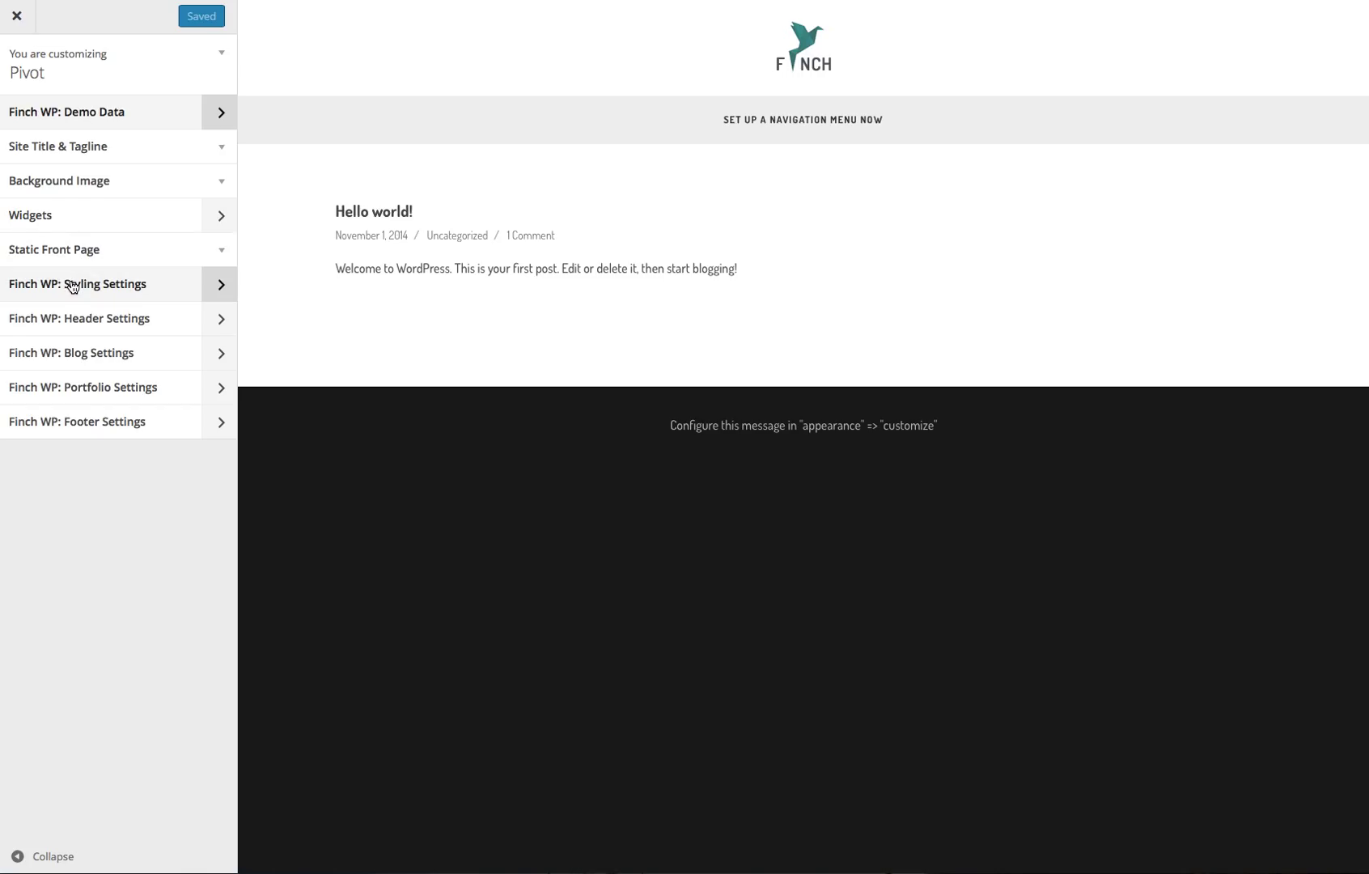
# - Review background image and Finch WP styling sections: site layout, fonts, colours, favicons, custom CSS
pyautogui.click(59, 186)
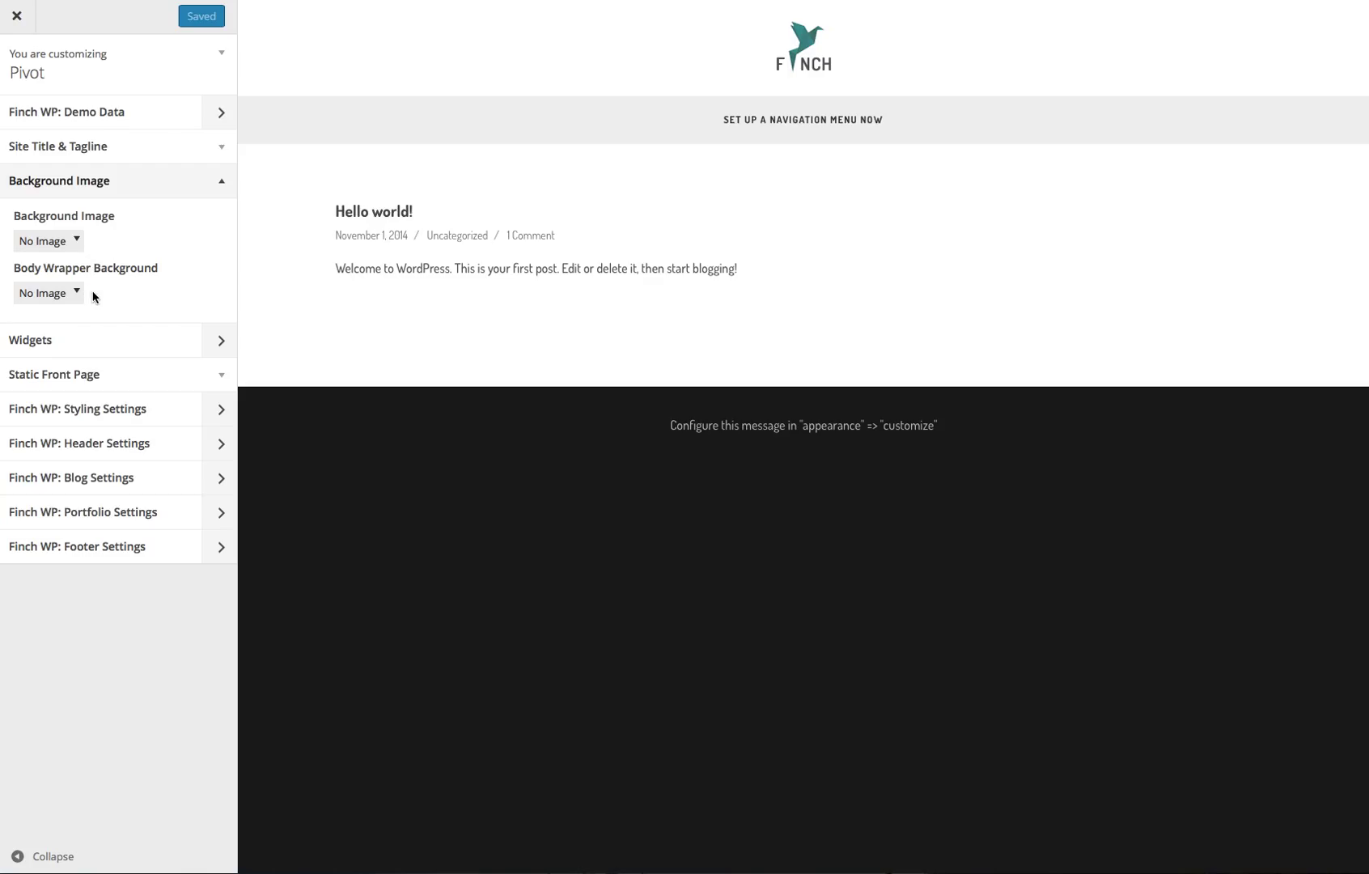
pyautogui.click(84, 184)
pyautogui.click(138, 285)
pyautogui.click(111, 177)
pyautogui.click(160, 115)
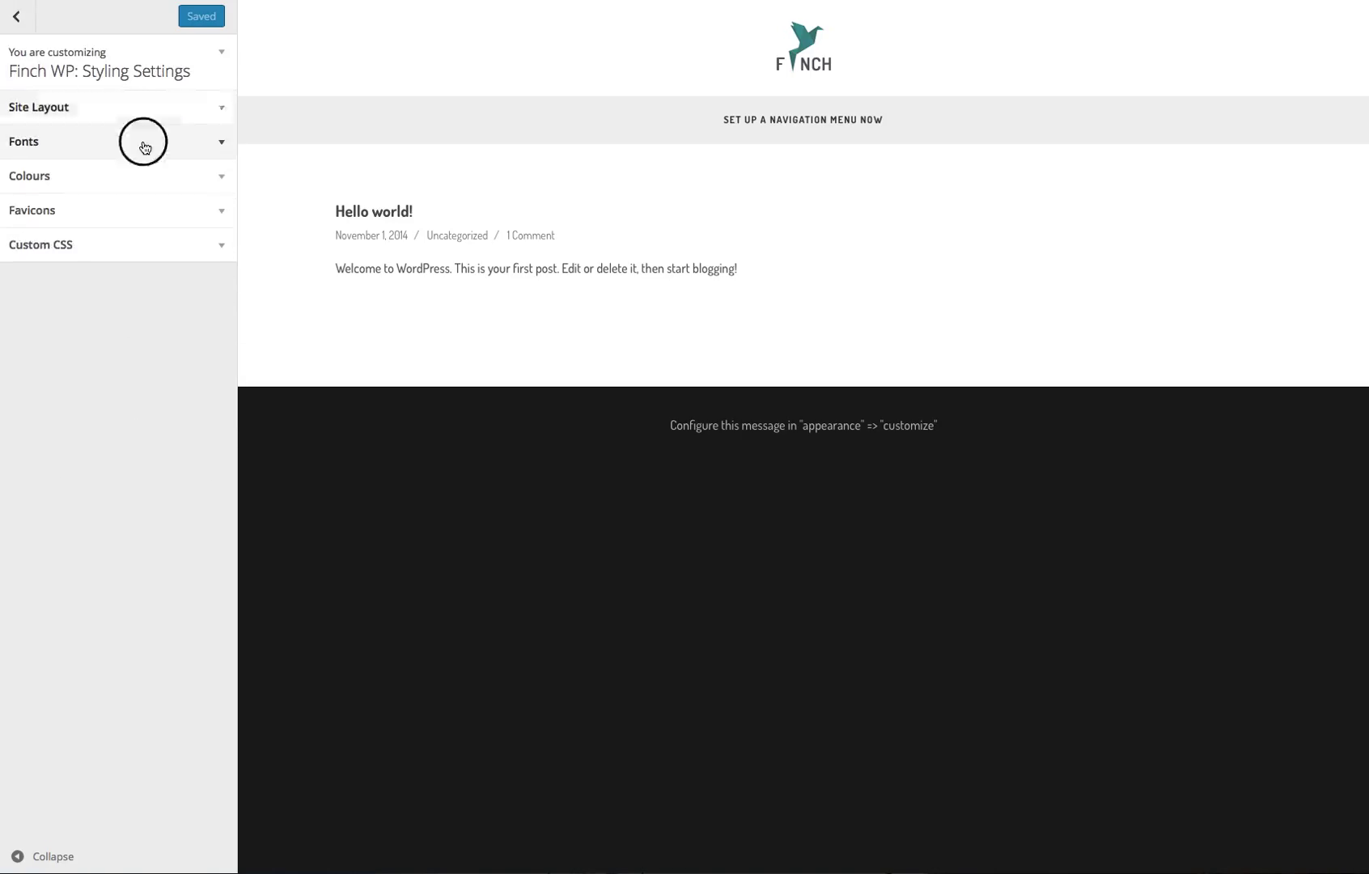
pyautogui.click(143, 141)
pyautogui.click(151, 154)
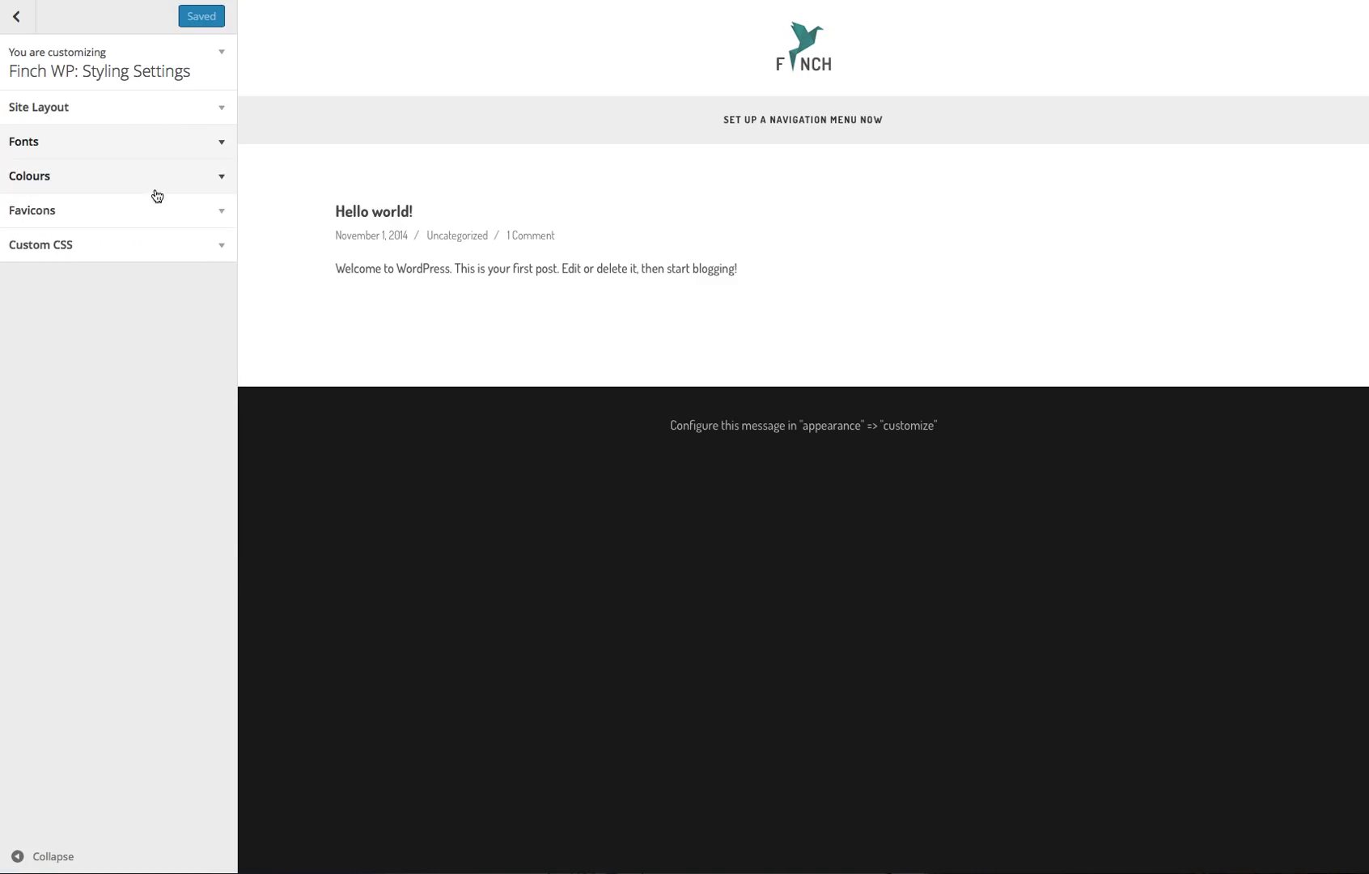
pyautogui.click(153, 189)
pyautogui.click(154, 189)
pyautogui.click(137, 211)
pyautogui.click(138, 211)
pyautogui.click(132, 257)
pyautogui.click(132, 257)
pyautogui.click(12, 15)
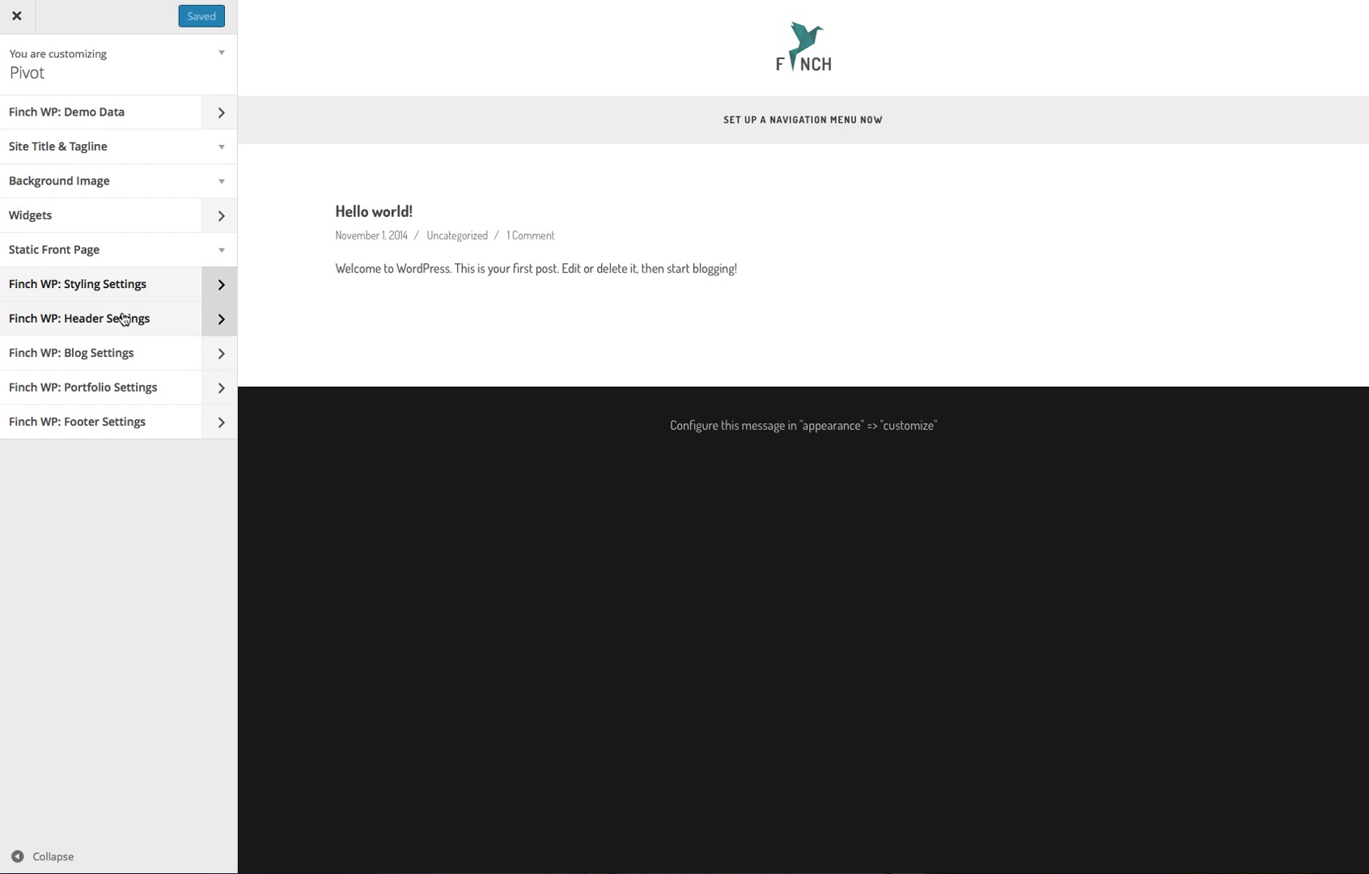
# - Check the Finch WP header layout and logo settings, dismissing the demo-data-imported message
pyautogui.click(122, 318)
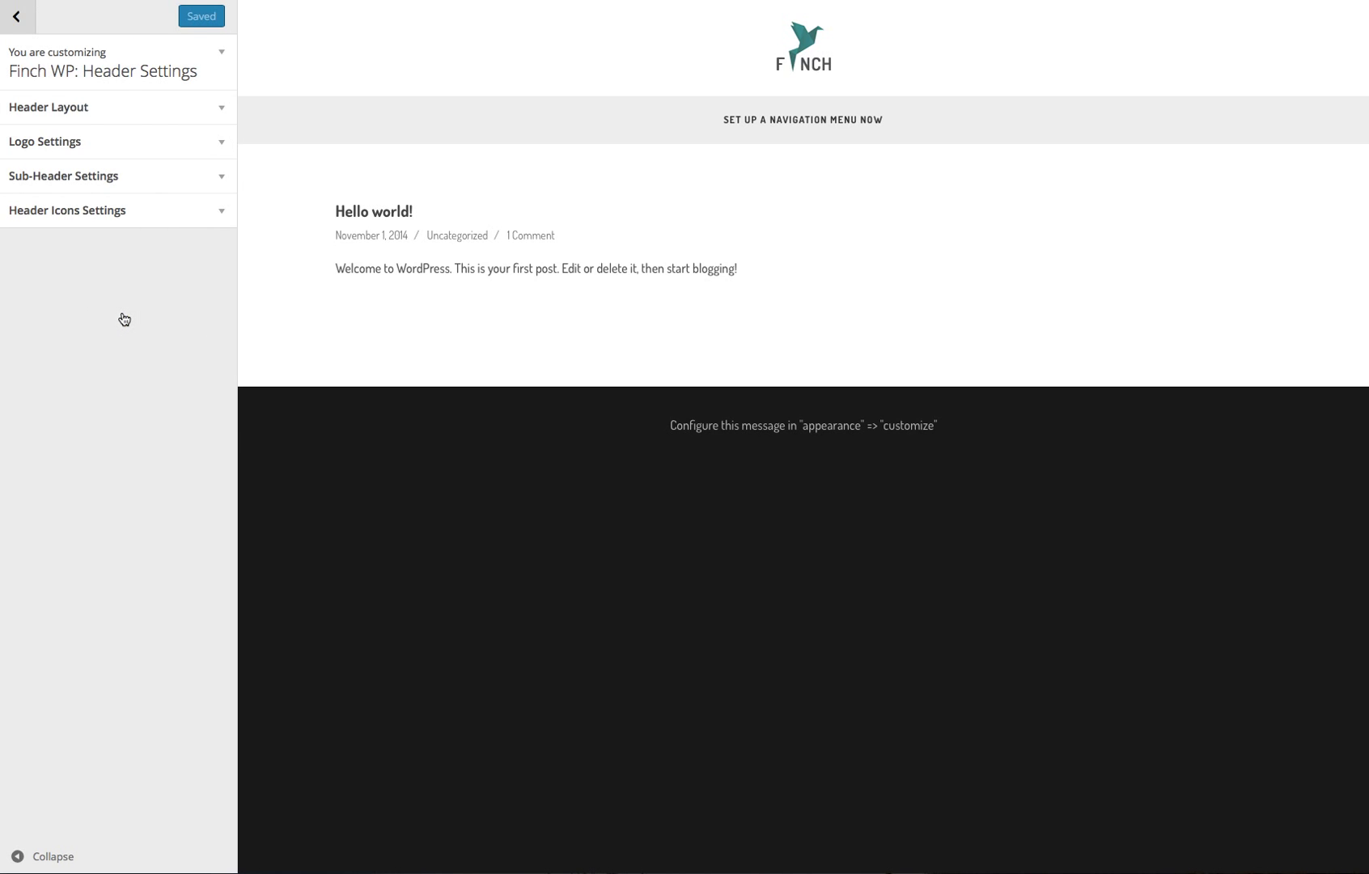
pyautogui.click(138, 111)
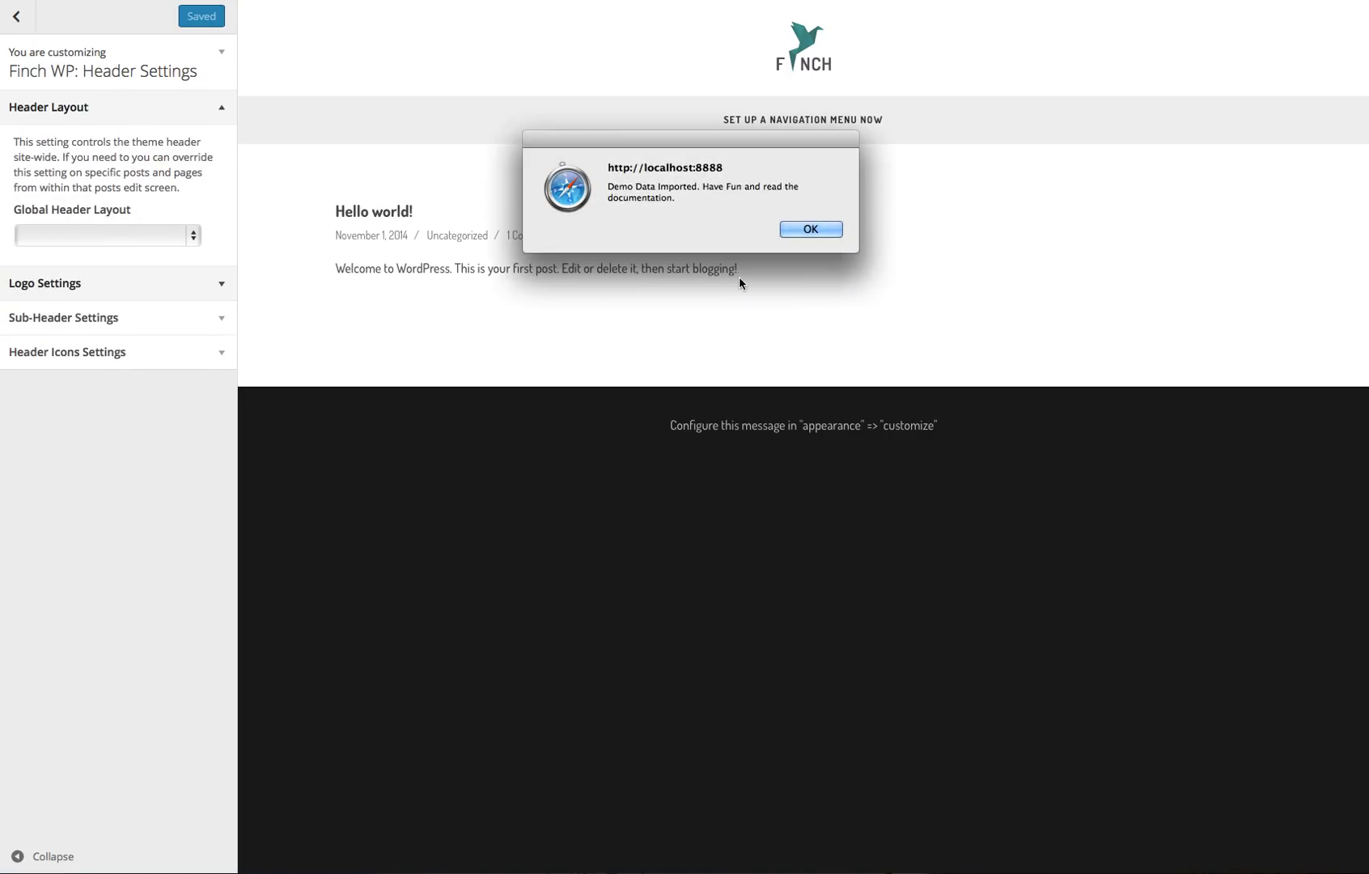
pyautogui.click(797, 230)
pyautogui.click(166, 287)
pyautogui.click(17, 16)
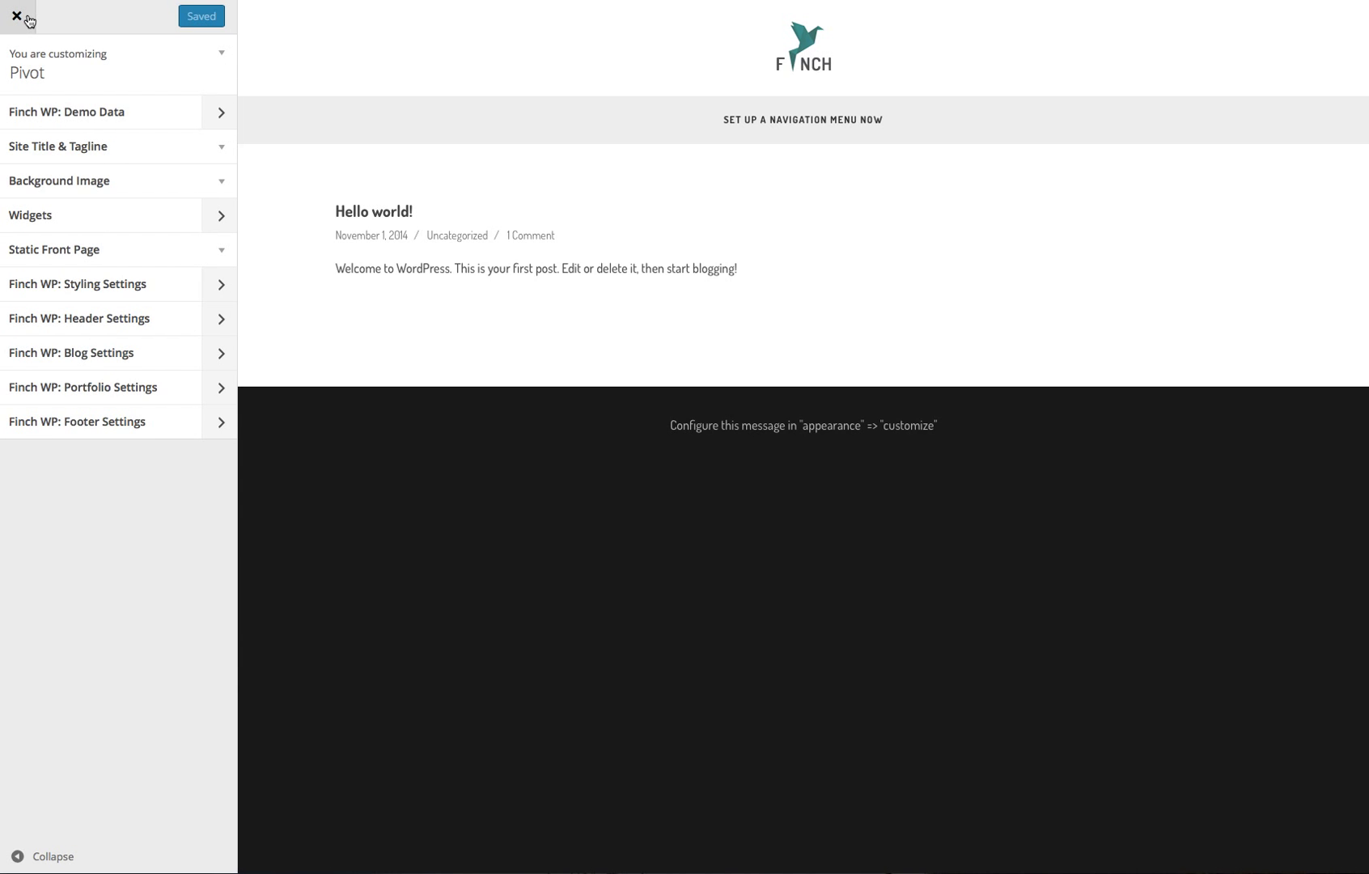
# - Close the Customizer, view the live site's post list, and head back to the Dashboard
pyautogui.click(28, 19)
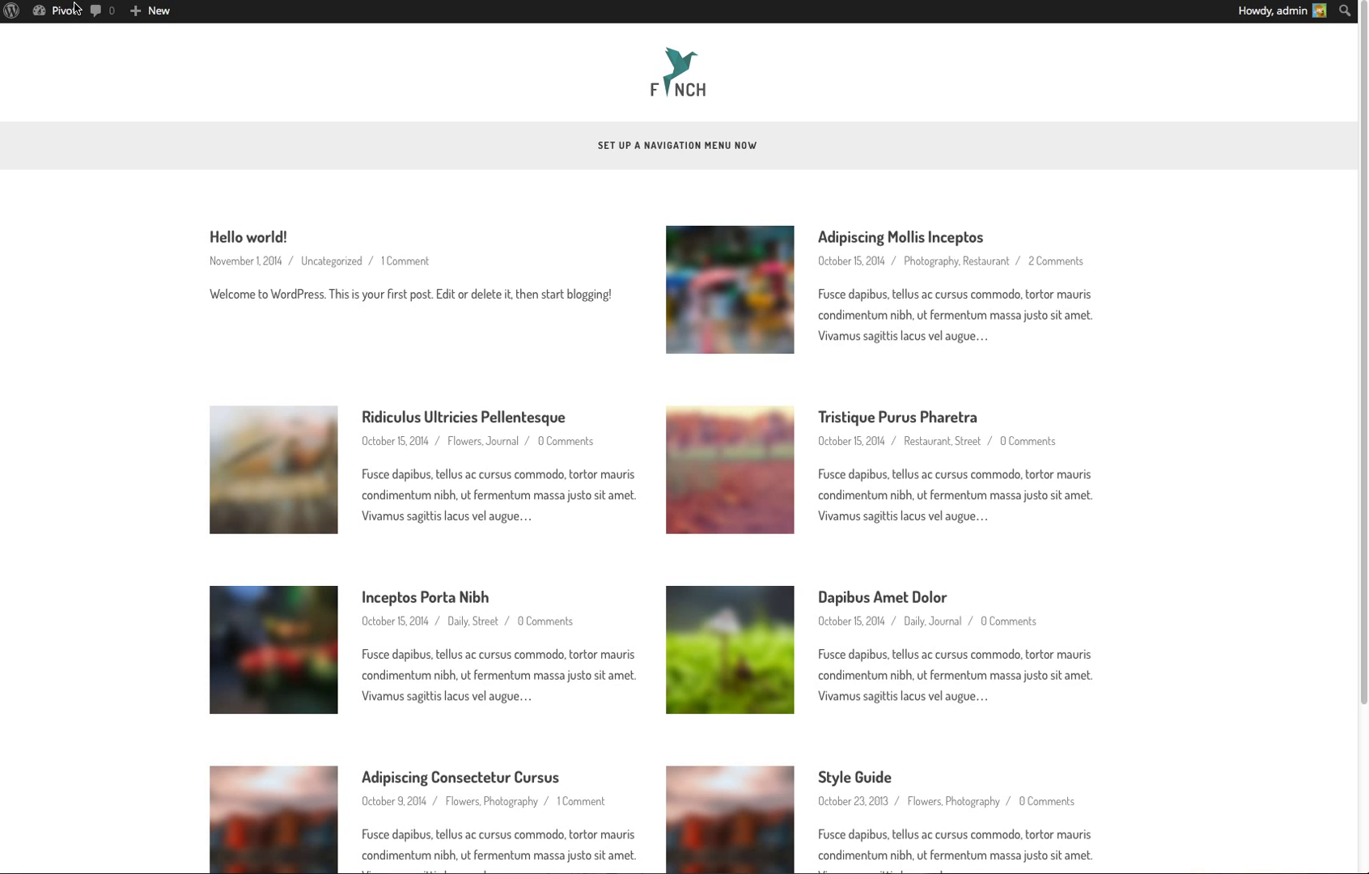
pyautogui.moveTo(70, 19)
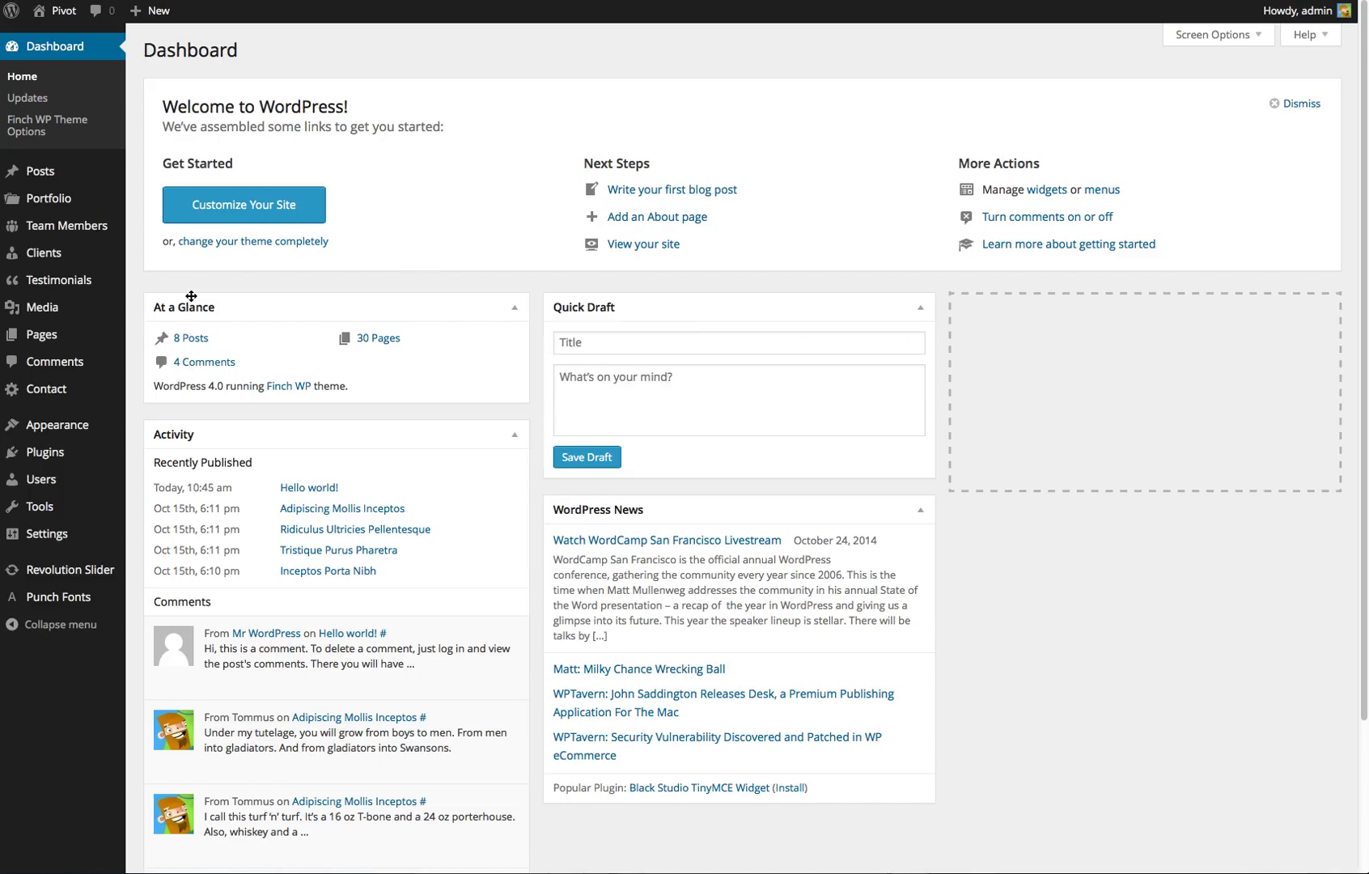
pyautogui.moveTo(80, 546)
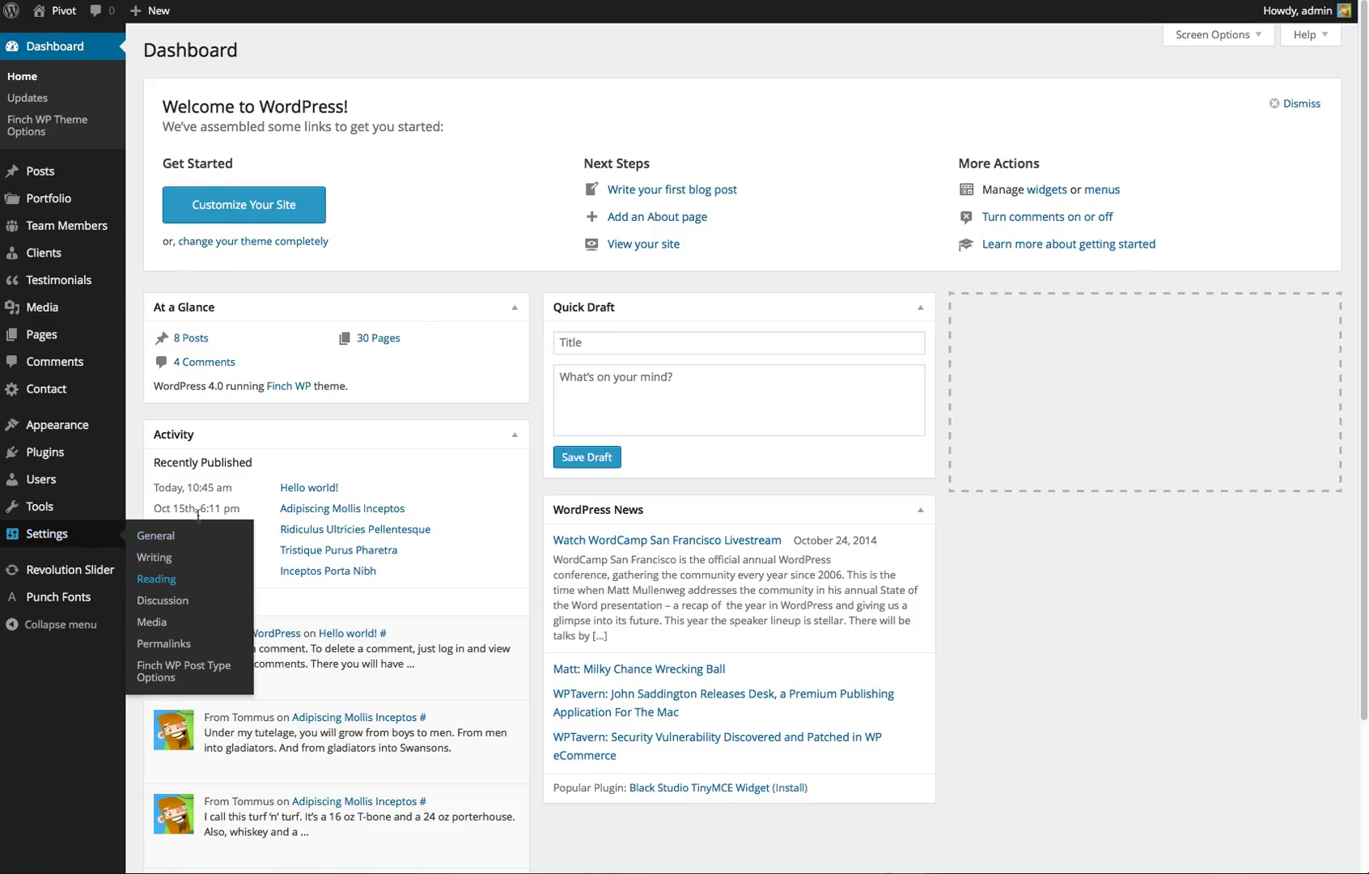
# - Set Reading to a static front page Home 1 with Blog as the posts page, and save
pyautogui.click(156, 578)
pyautogui.click(325, 124)
pyautogui.click(474, 163)
pyautogui.click(479, 527)
pyautogui.click(491, 202)
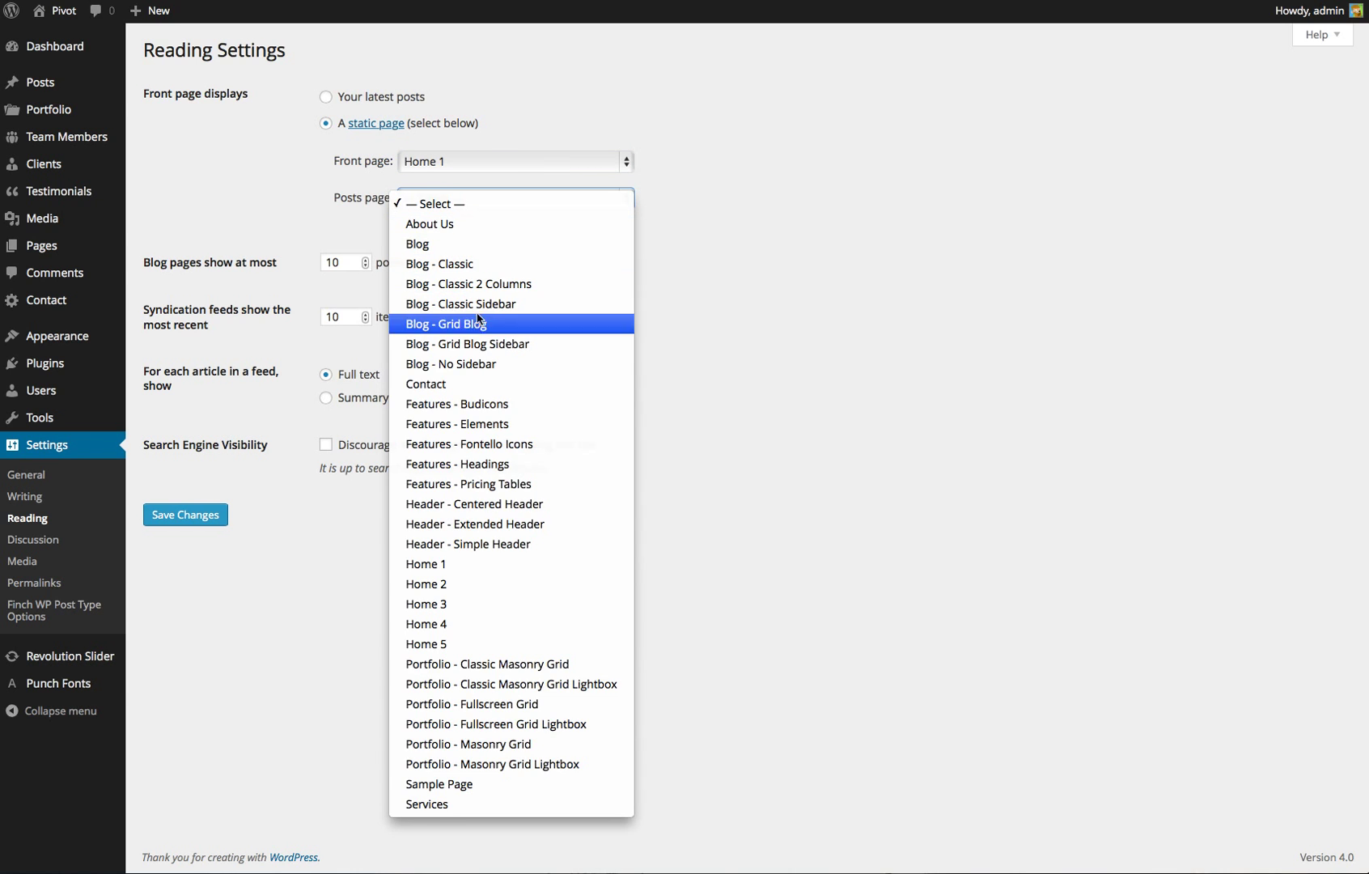
pyautogui.click(474, 247)
pyautogui.click(205, 516)
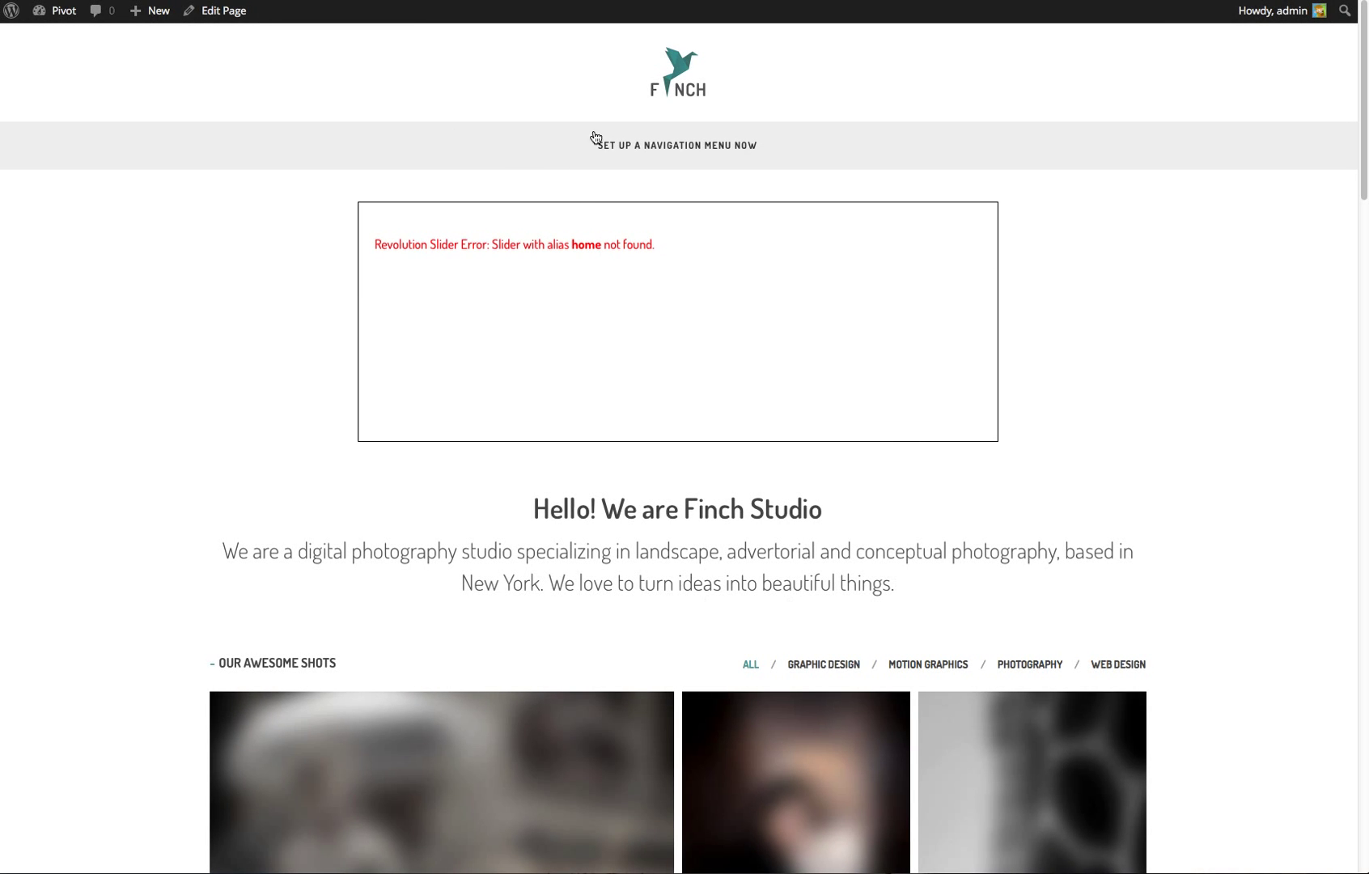
pyautogui.scroll(-3, 591, 267)
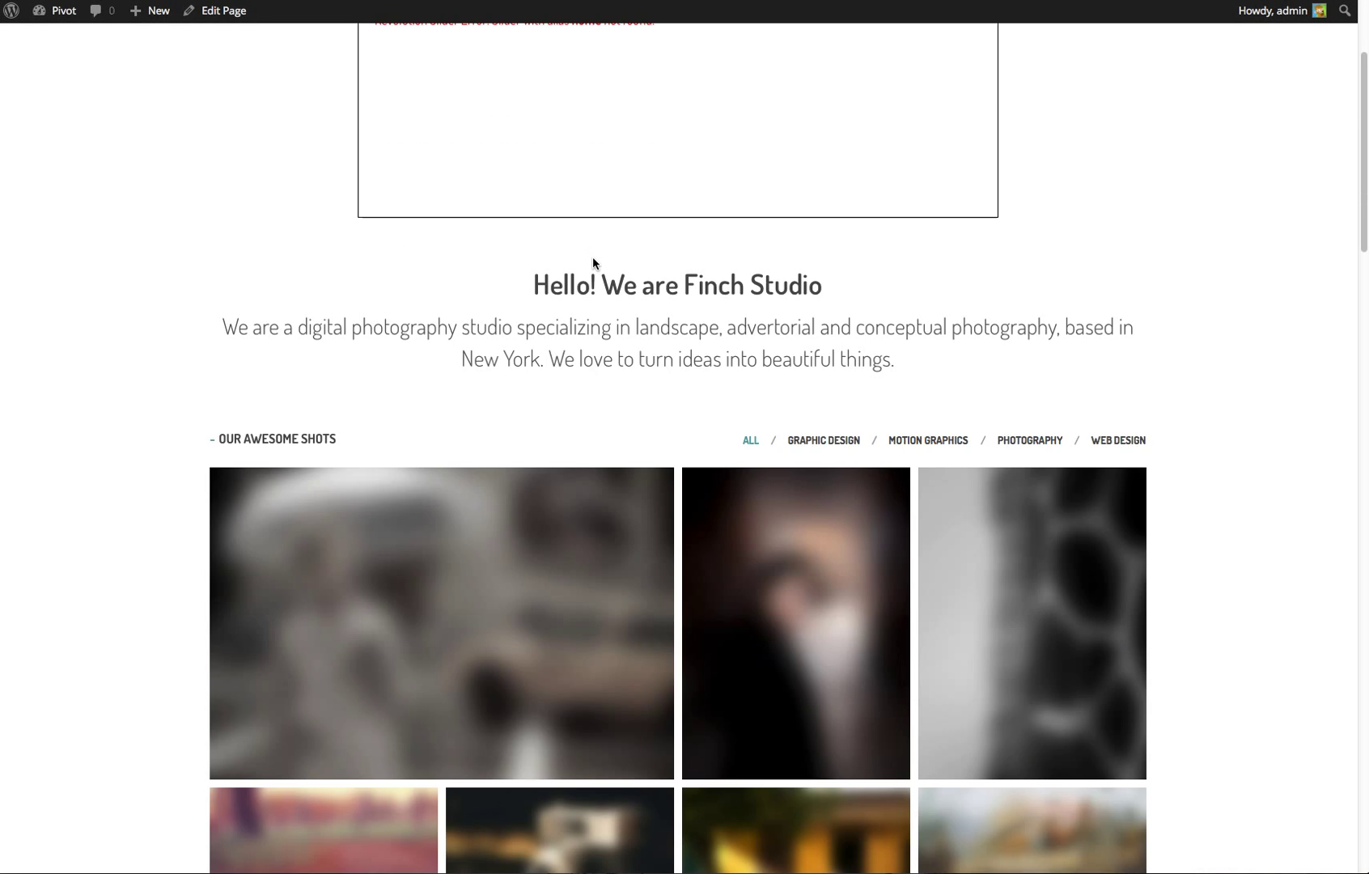
pyautogui.scroll(-6, 593, 259)
pyautogui.scroll(-15, 596, 264)
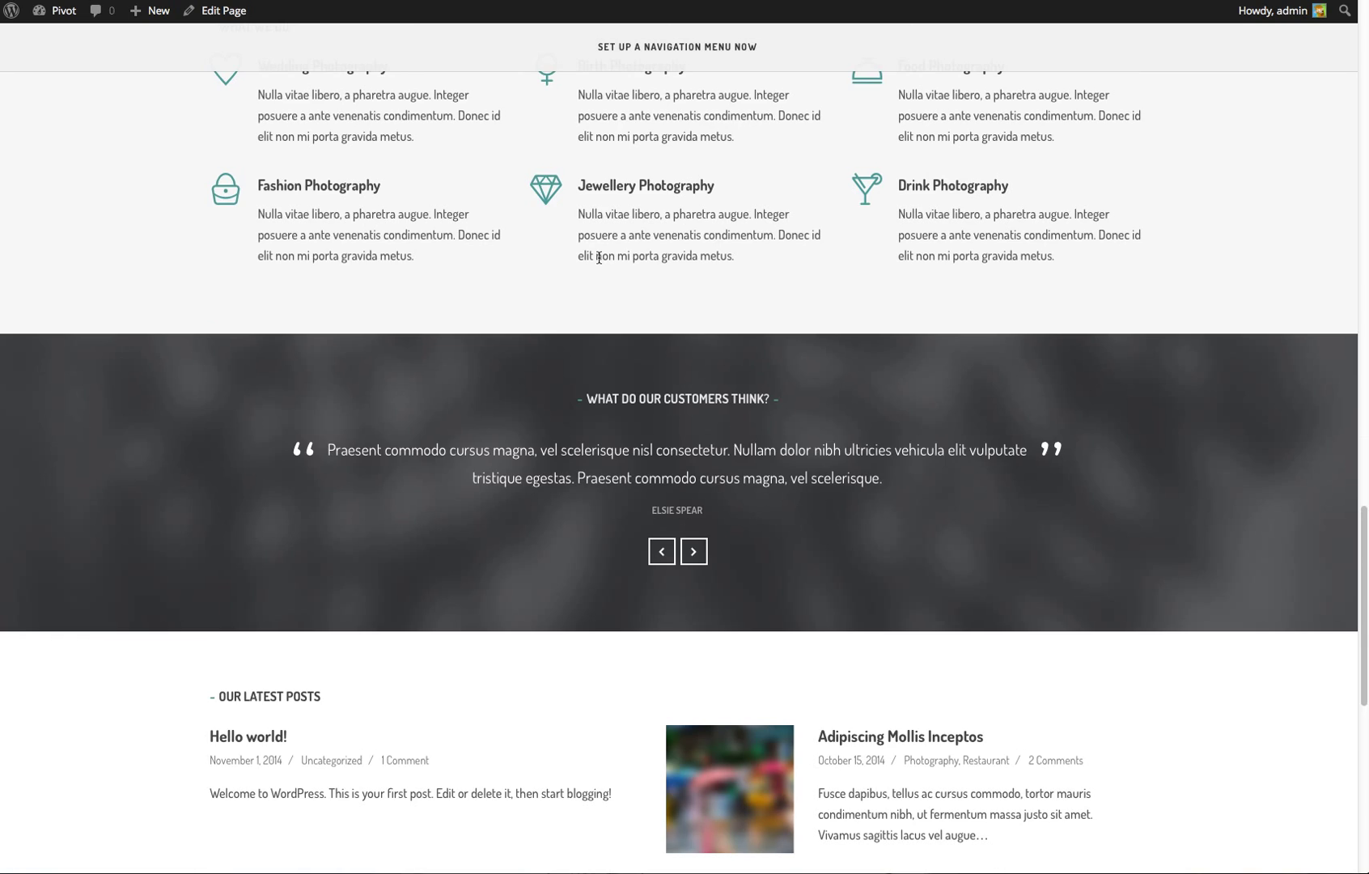
pyautogui.scroll(-3, 598, 256)
pyautogui.scroll(20, 586, 324)
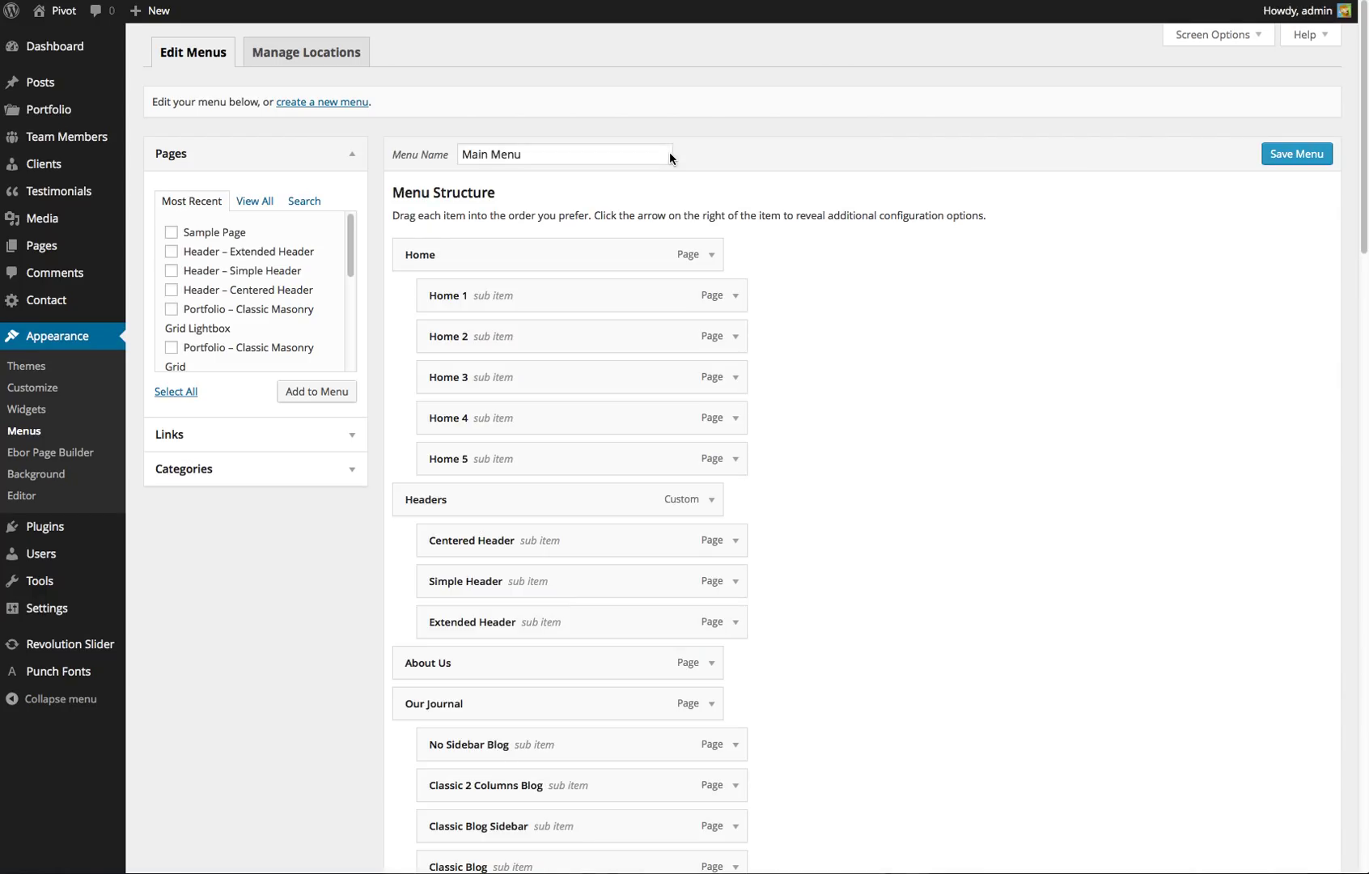
# - Tick Standard Navigation as Main Menu's theme location and save the menu
pyautogui.scroll(-15, 580, 181)
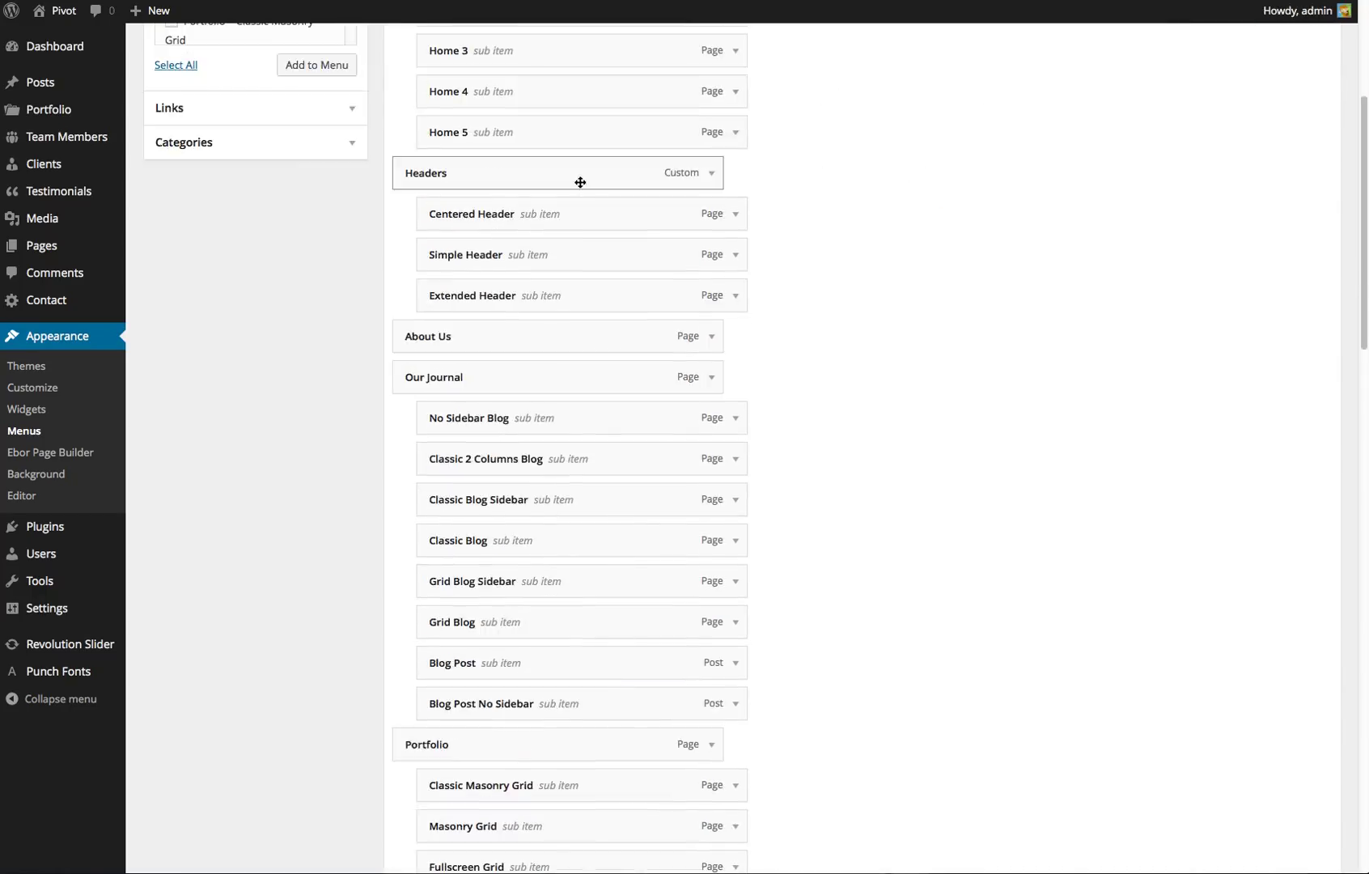
pyautogui.scroll(-12, 580, 183)
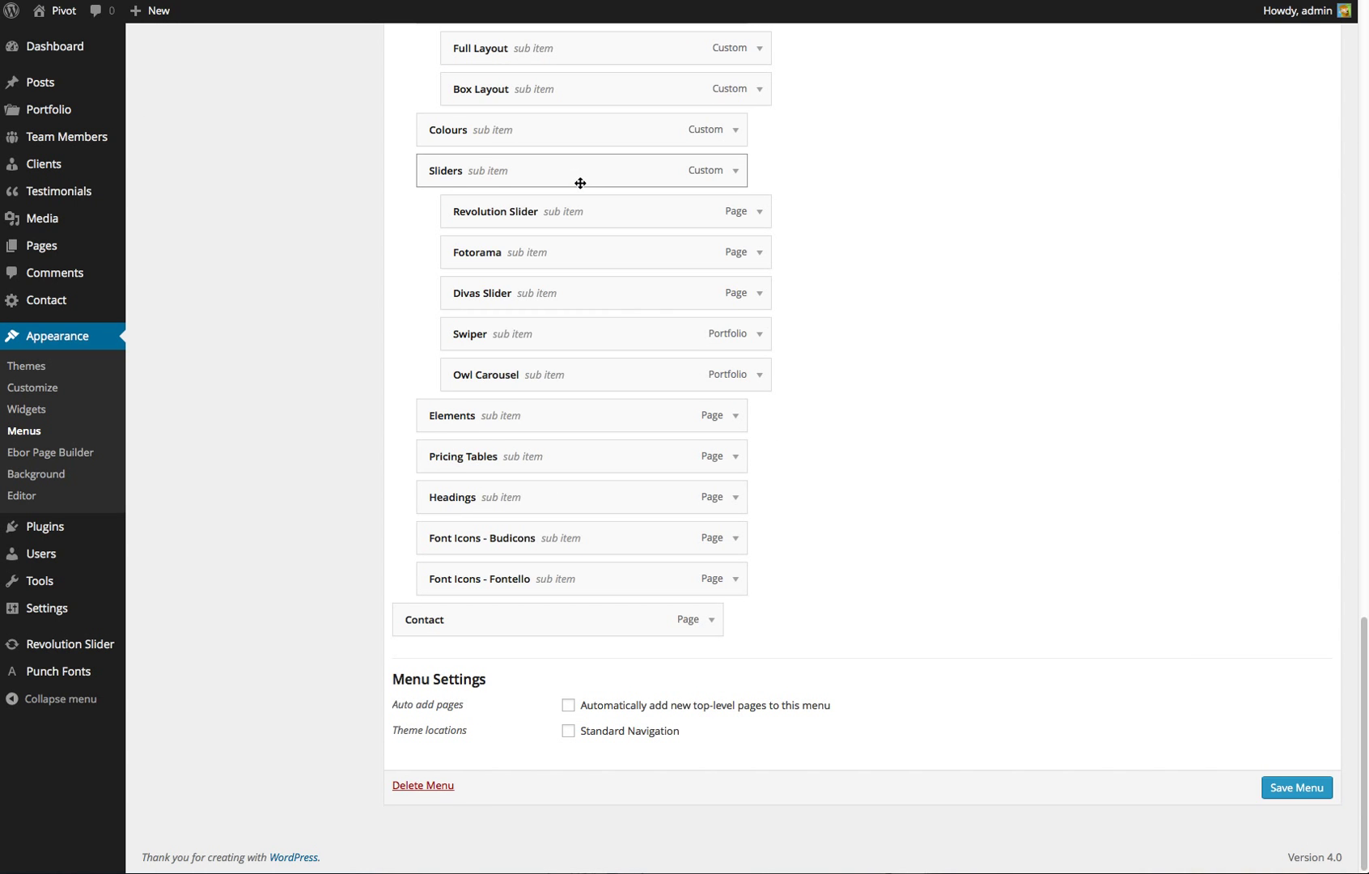
pyautogui.click(568, 730)
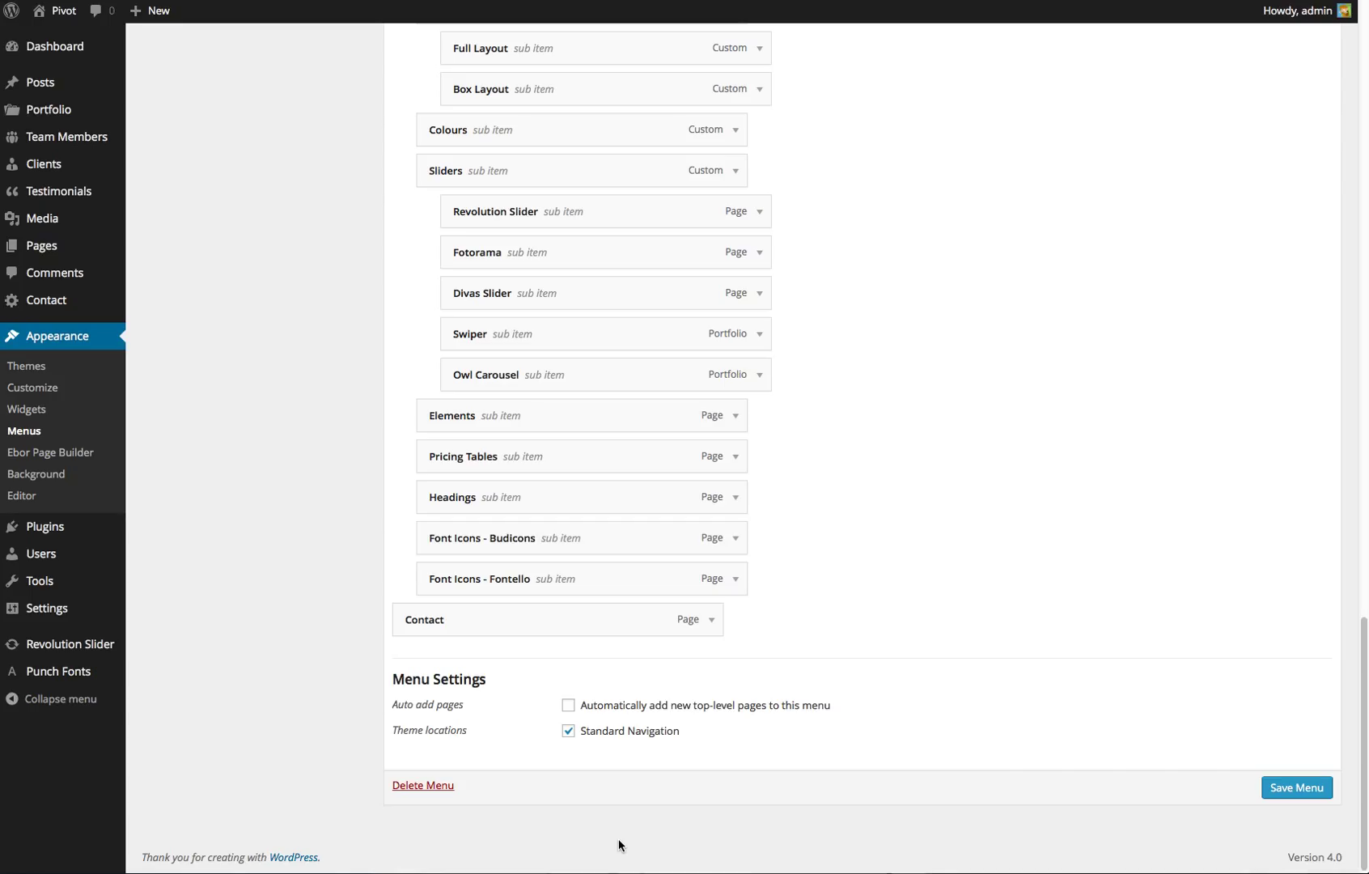
pyautogui.click(1317, 788)
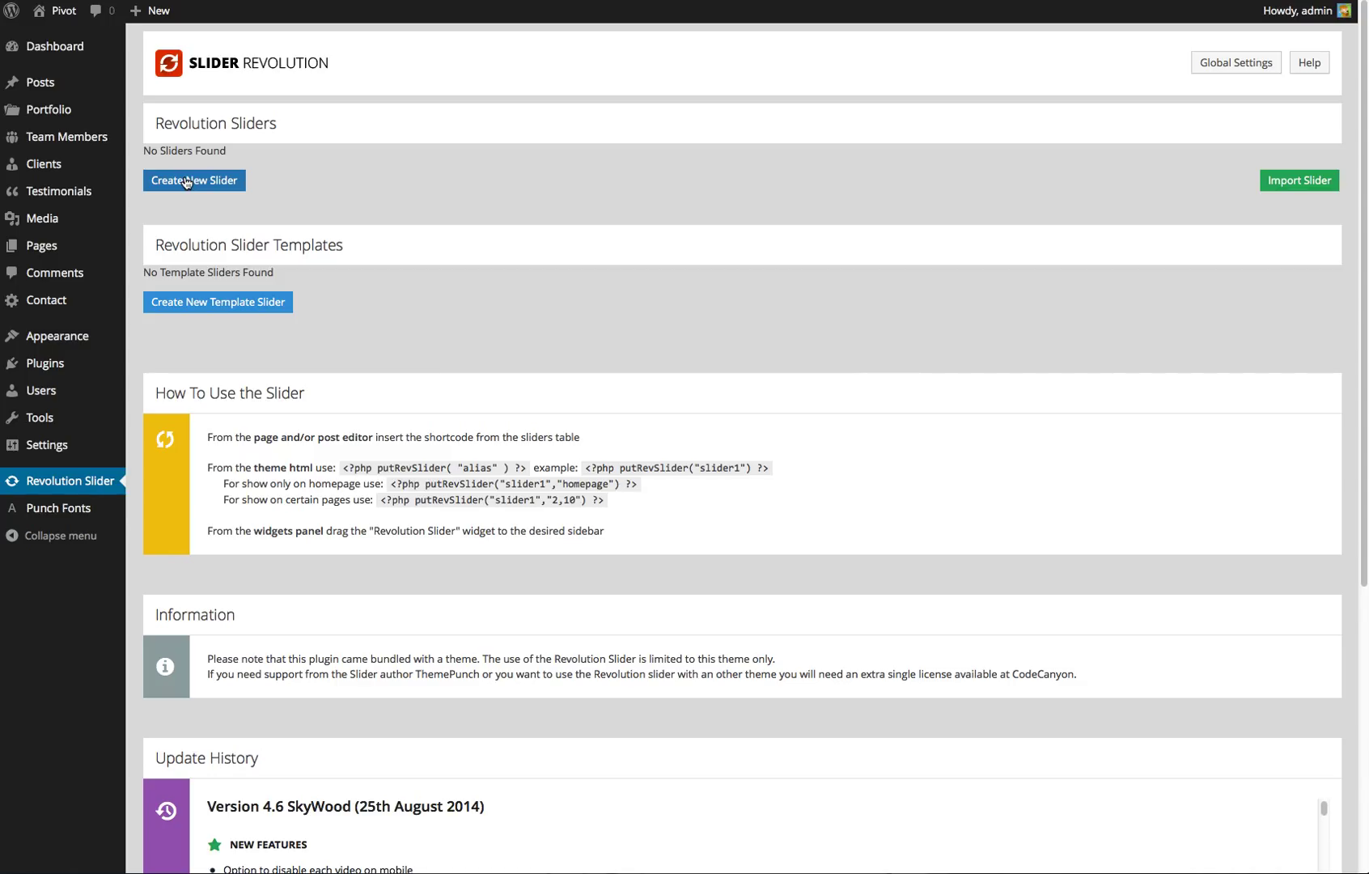
# - Start a slider import from the v1.0.0 Demo XML Data folder, then cancel and close it
pyautogui.click(1312, 179)
pyautogui.click(481, 366)
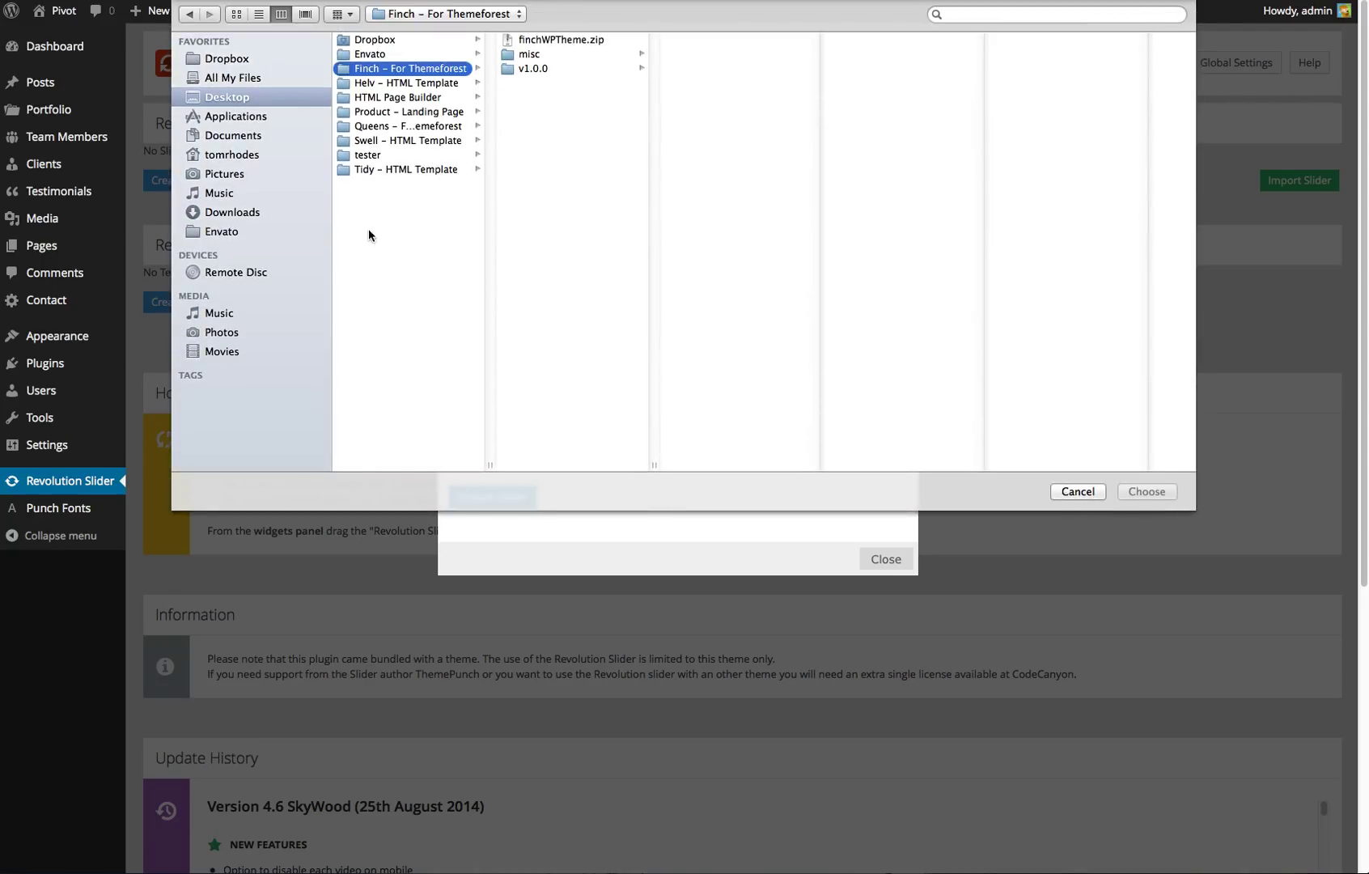
pyautogui.click(537, 71)
pyautogui.click(747, 43)
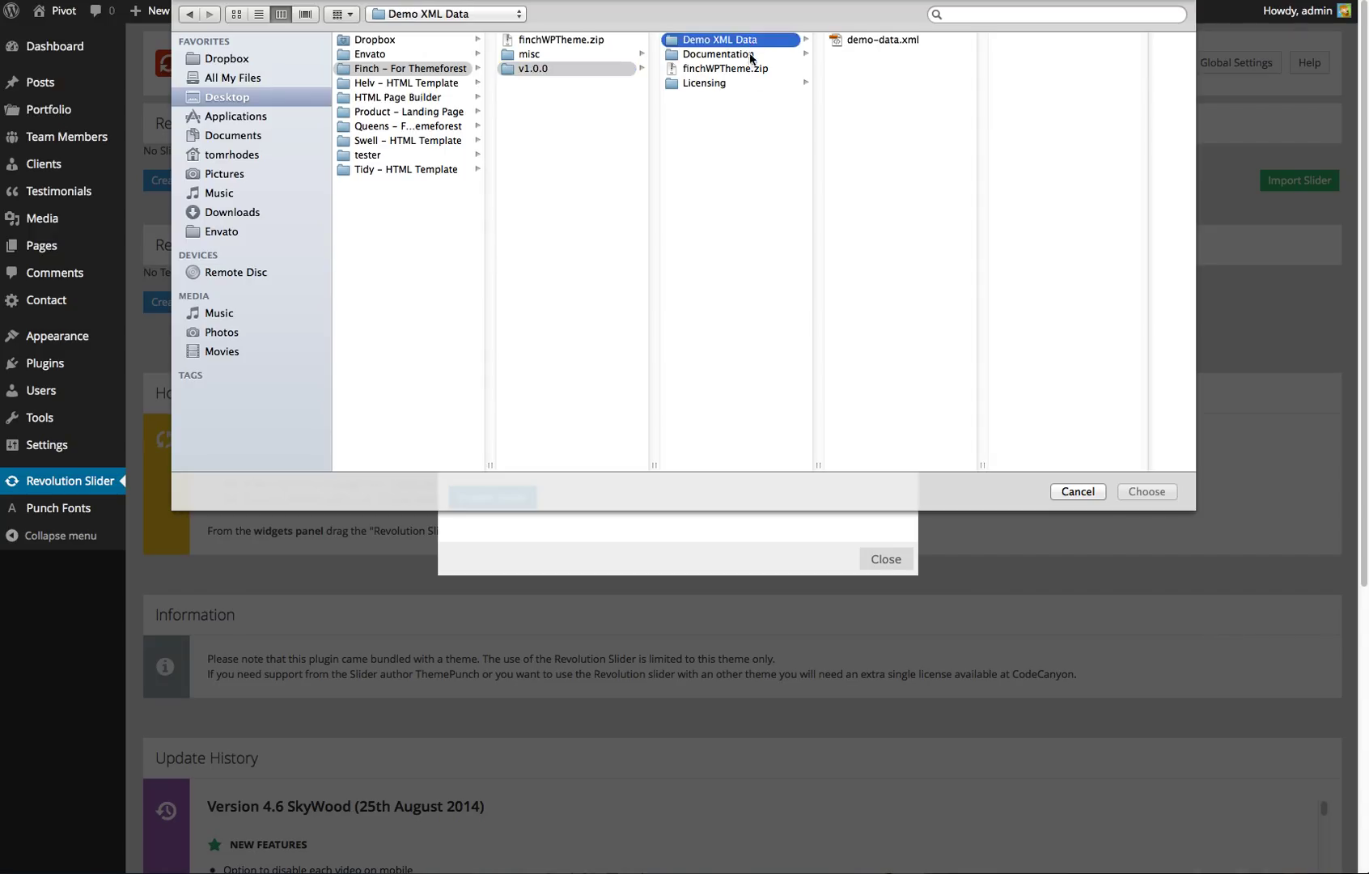
pyautogui.click(1076, 491)
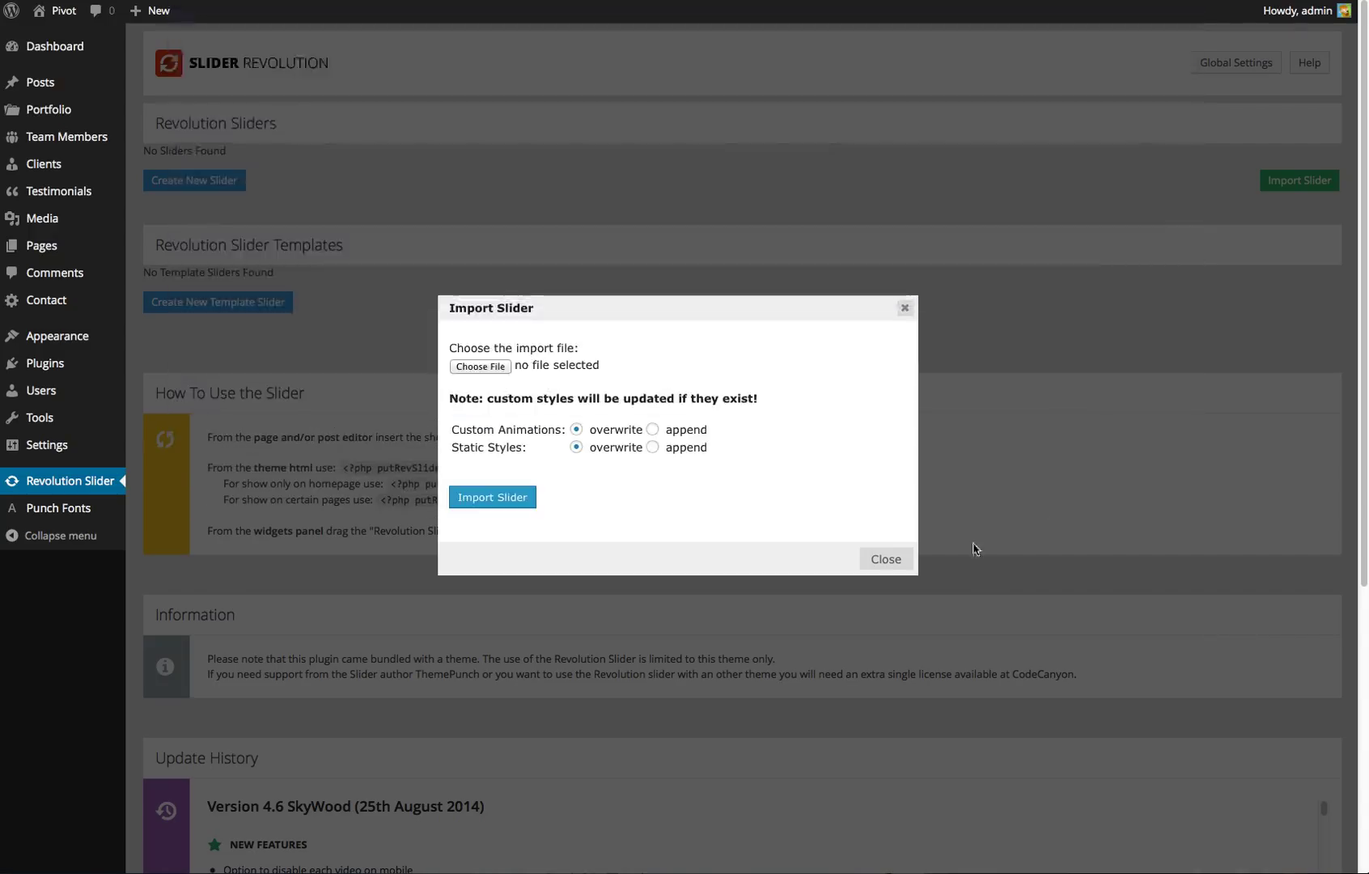
pyautogui.click(890, 559)
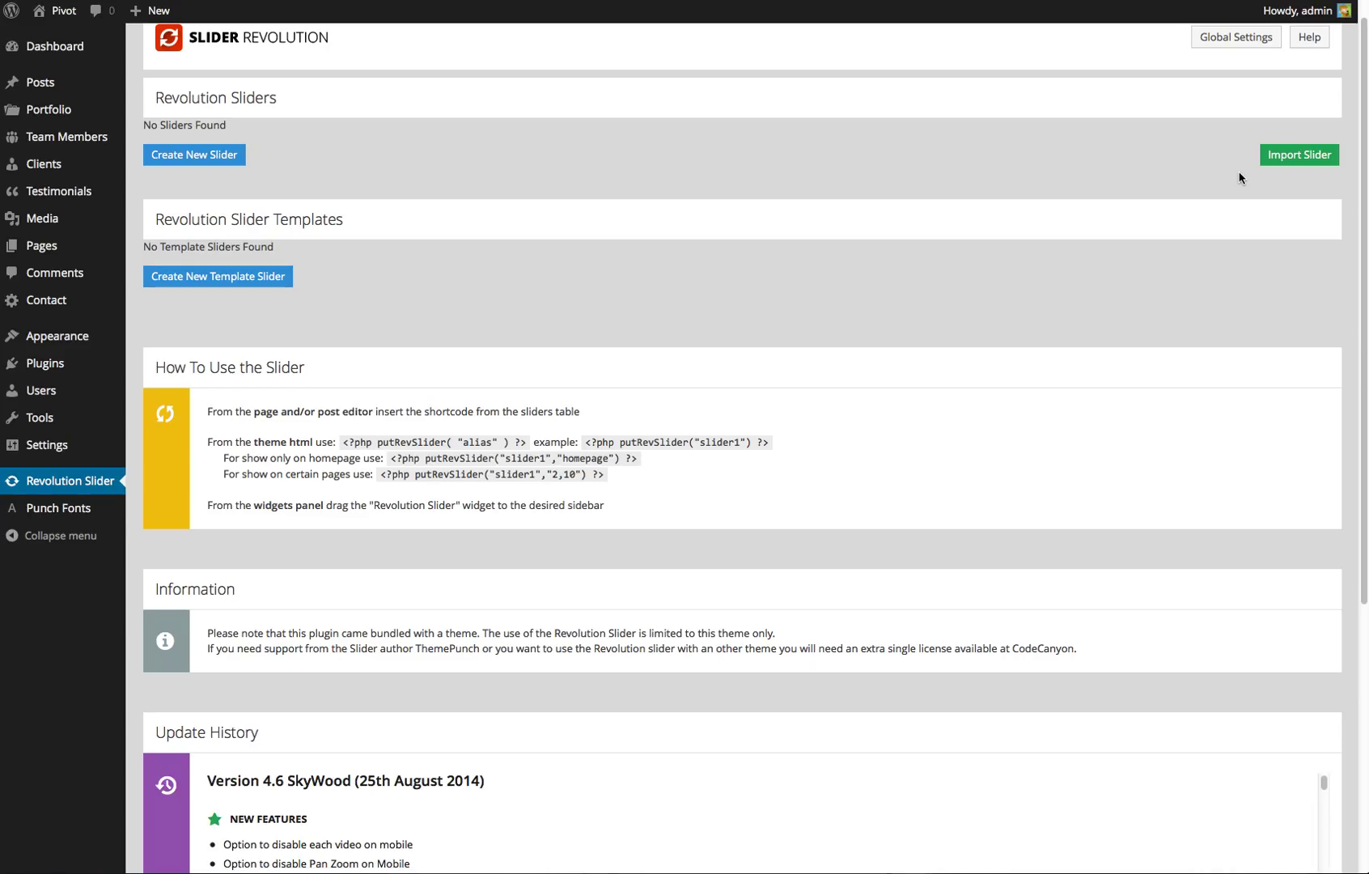
pyautogui.click(1311, 155)
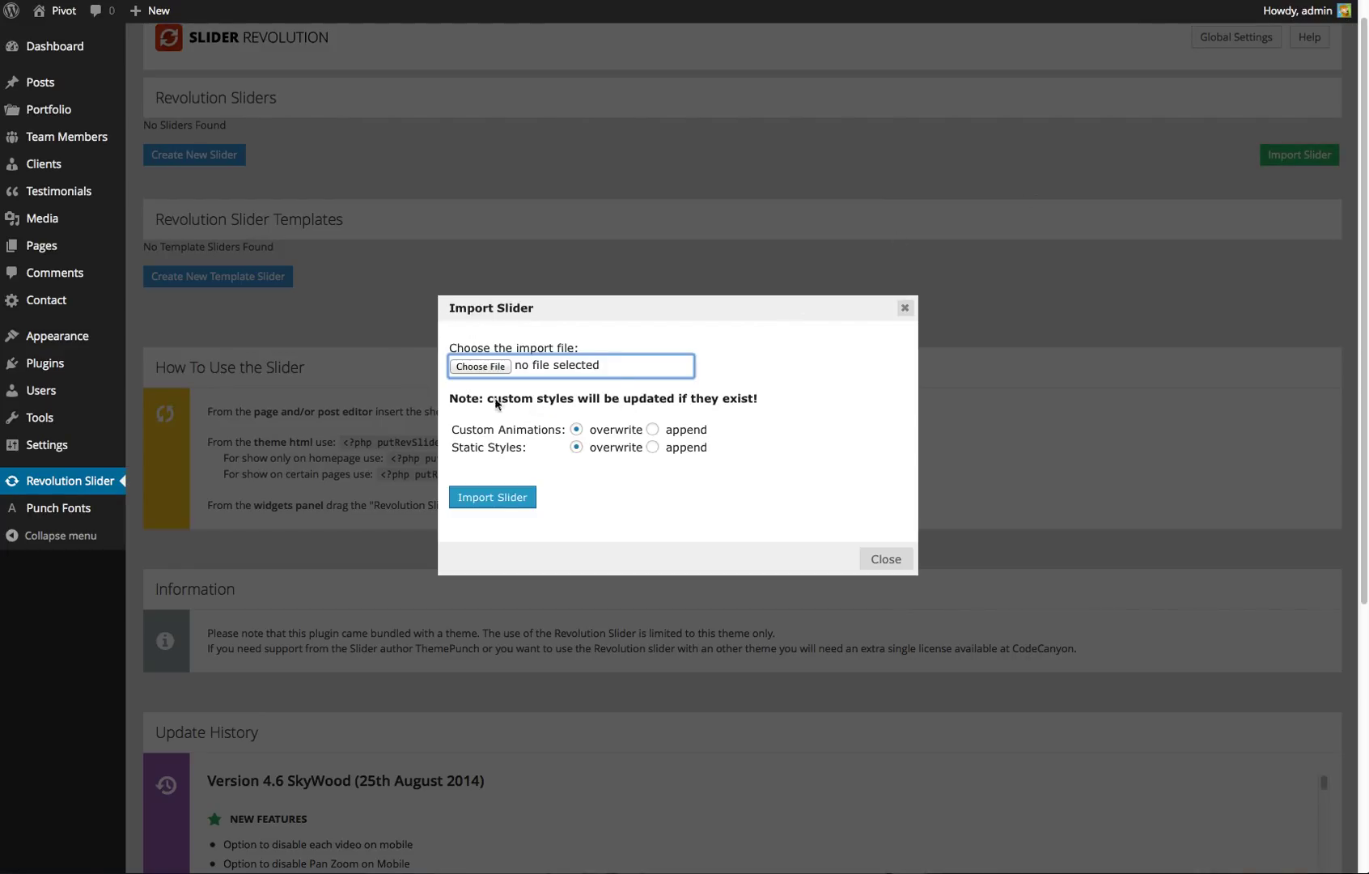
pyautogui.click(904, 307)
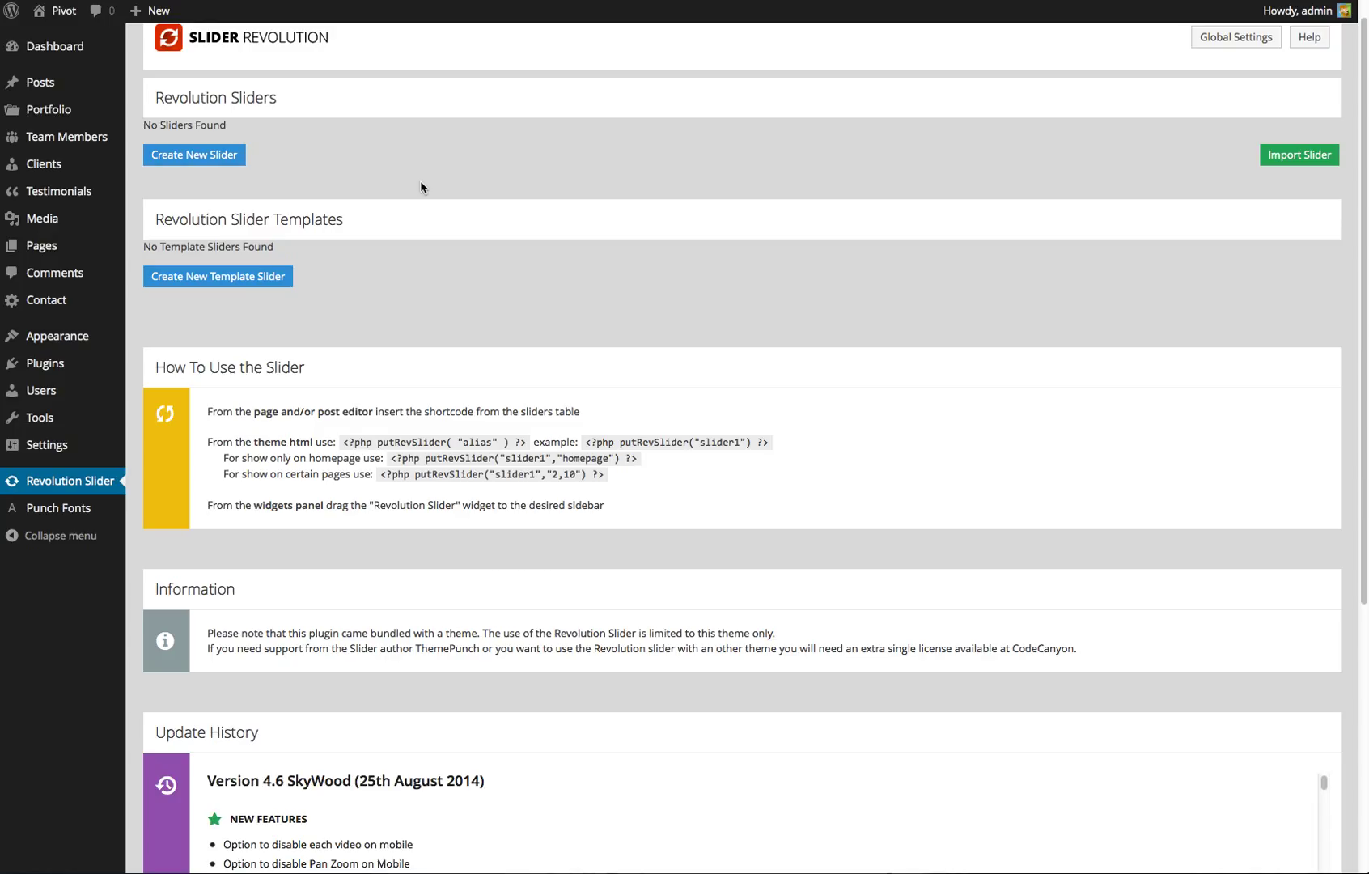
# - Switch the permalink structure to Post name (/%postname%/) and save it
pyautogui.moveTo(60, 458)
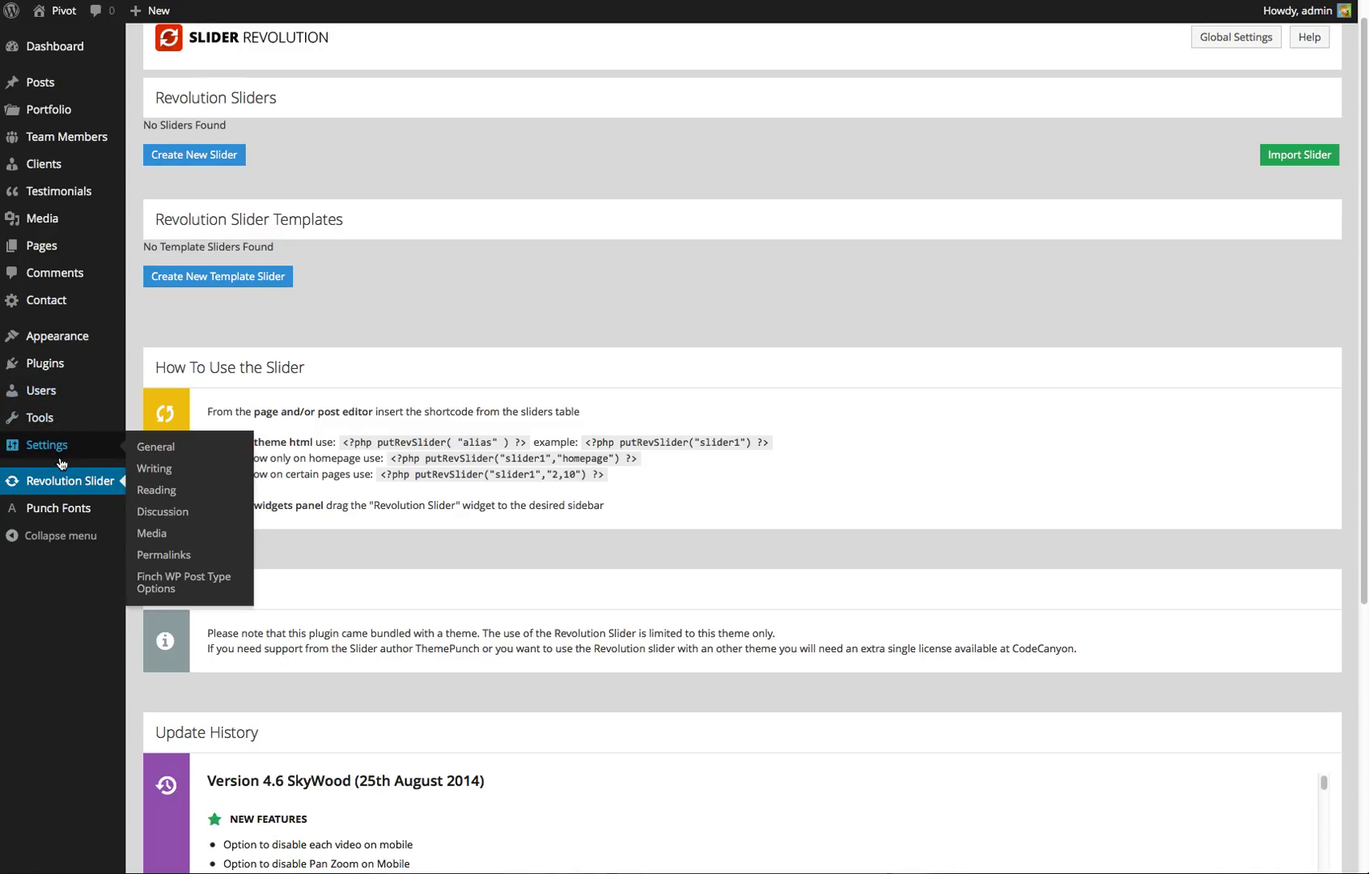
pyautogui.click(159, 558)
pyautogui.click(193, 361)
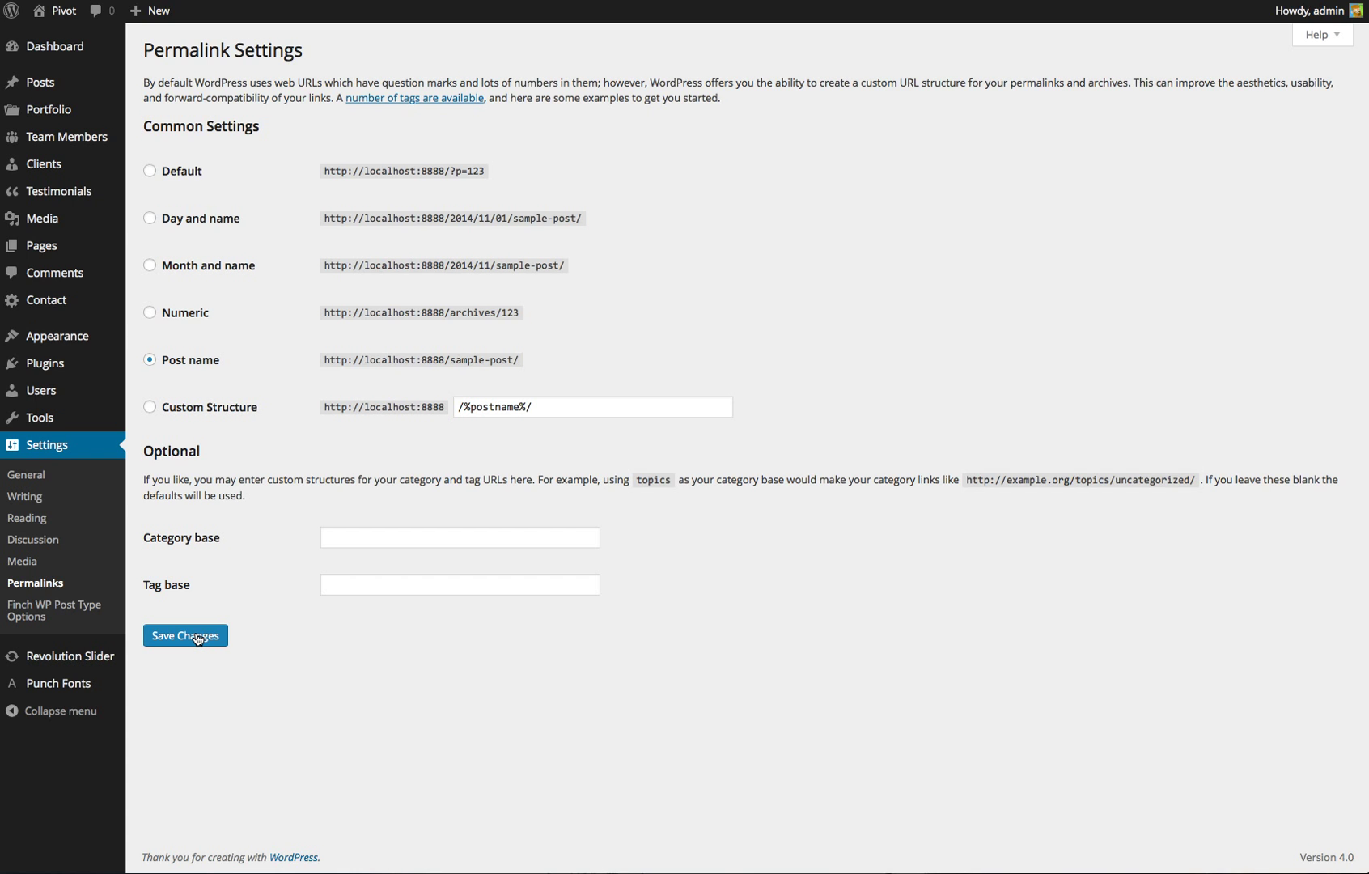
pyautogui.click(198, 639)
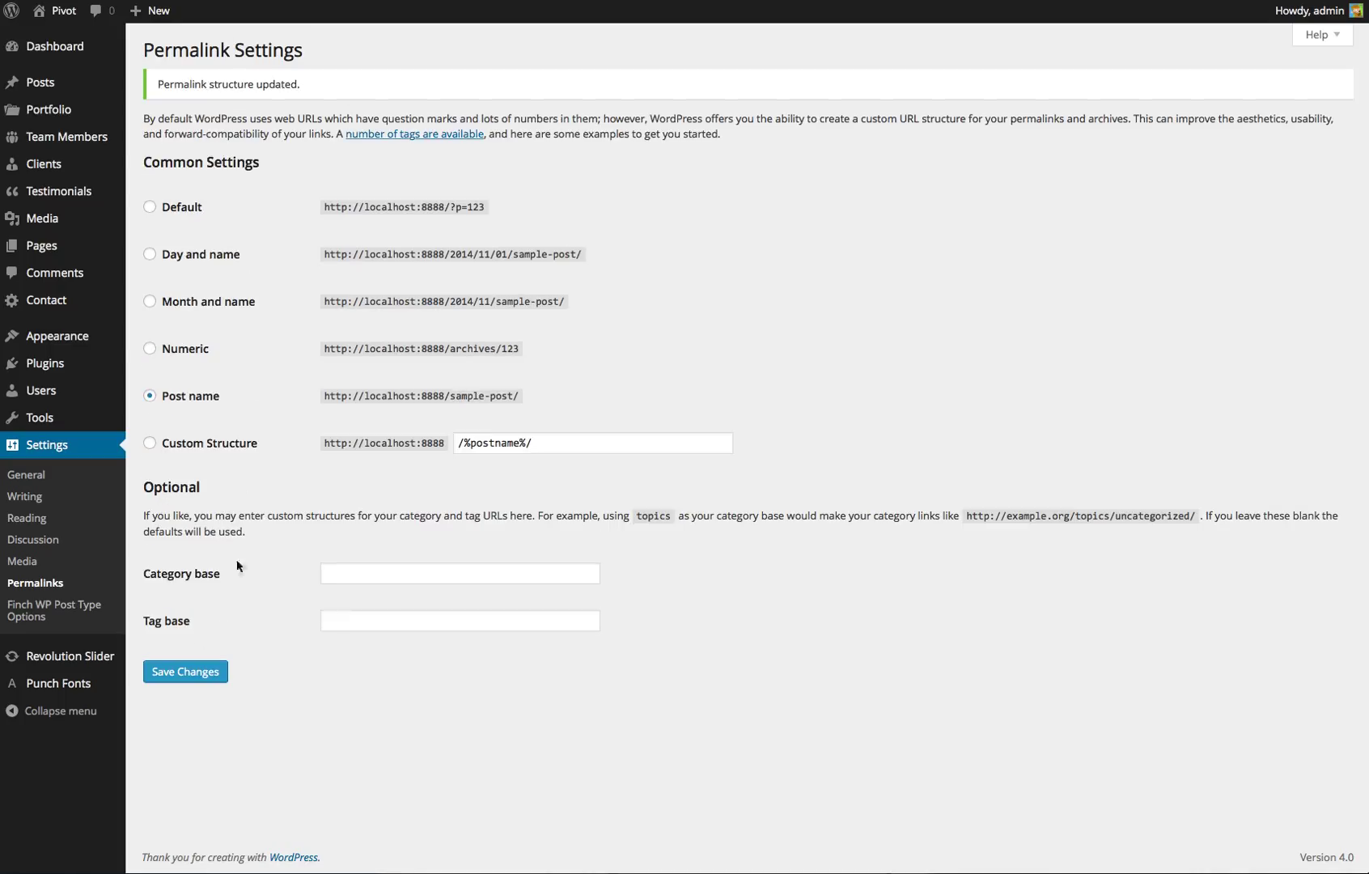
pyautogui.moveTo(110, 337)
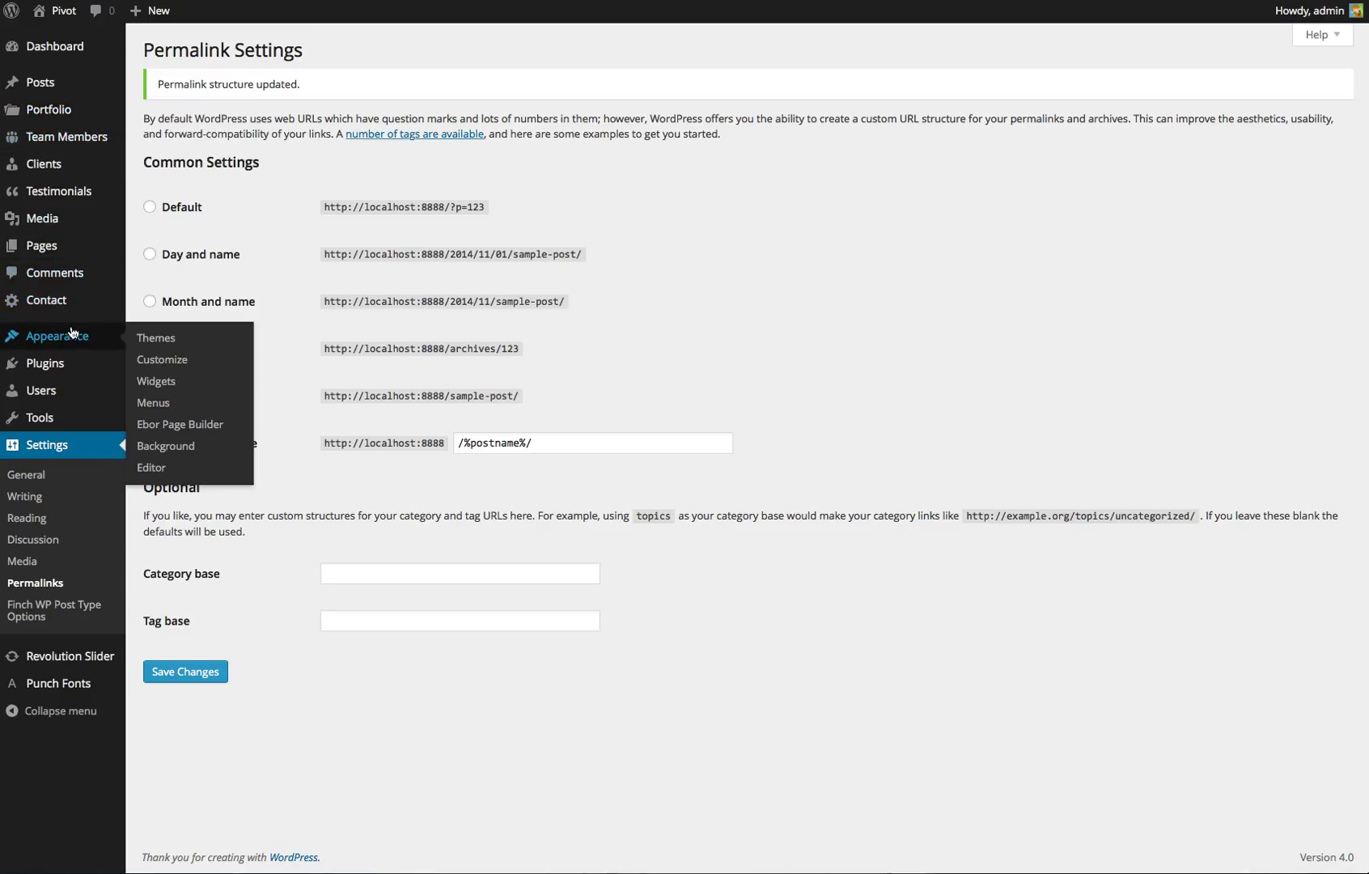
# - Load the 'Homepage - Home 1' template from the template dropdown into Ebor Page Builder
pyautogui.click(167, 433)
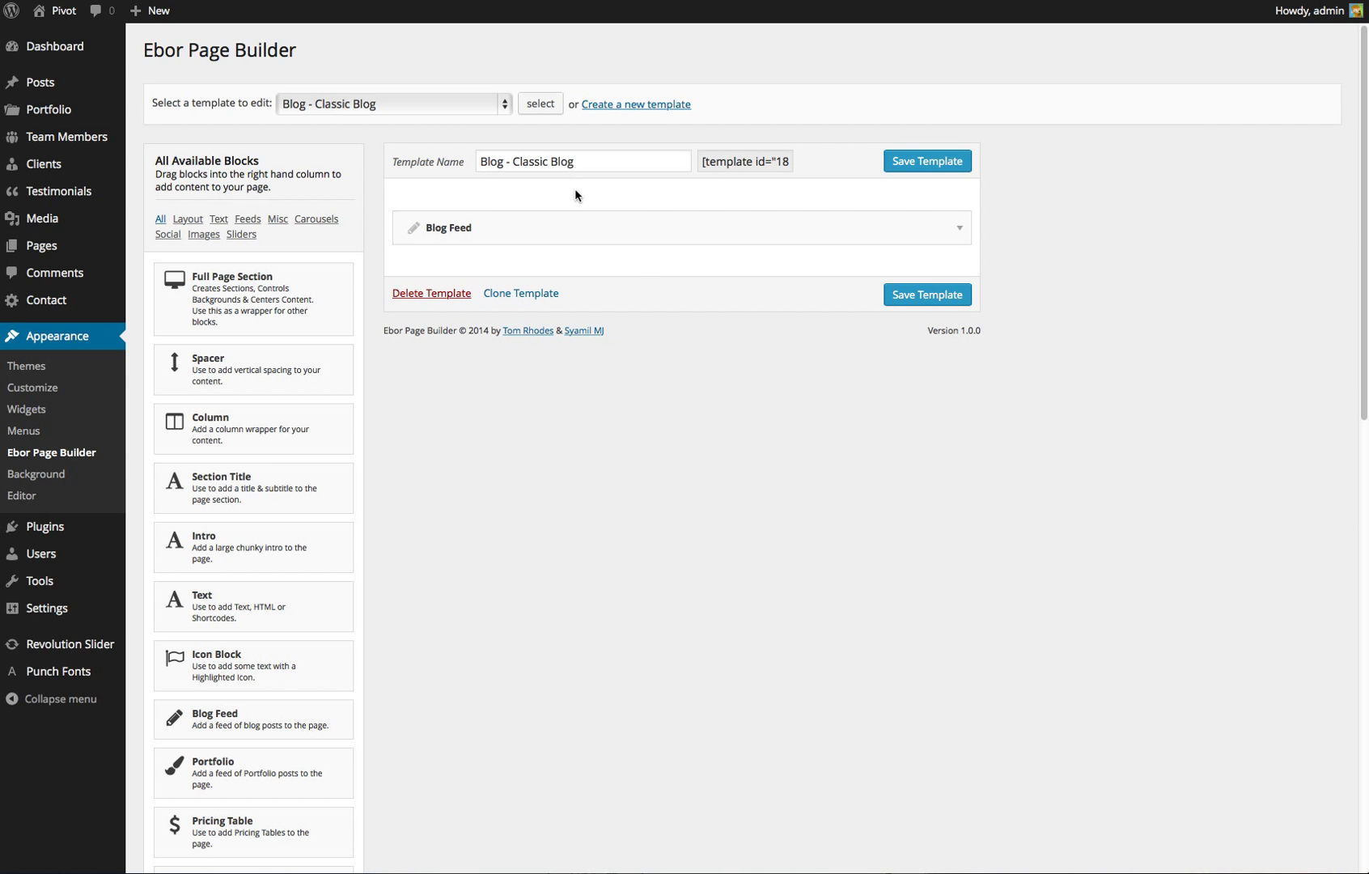
pyautogui.click(497, 105)
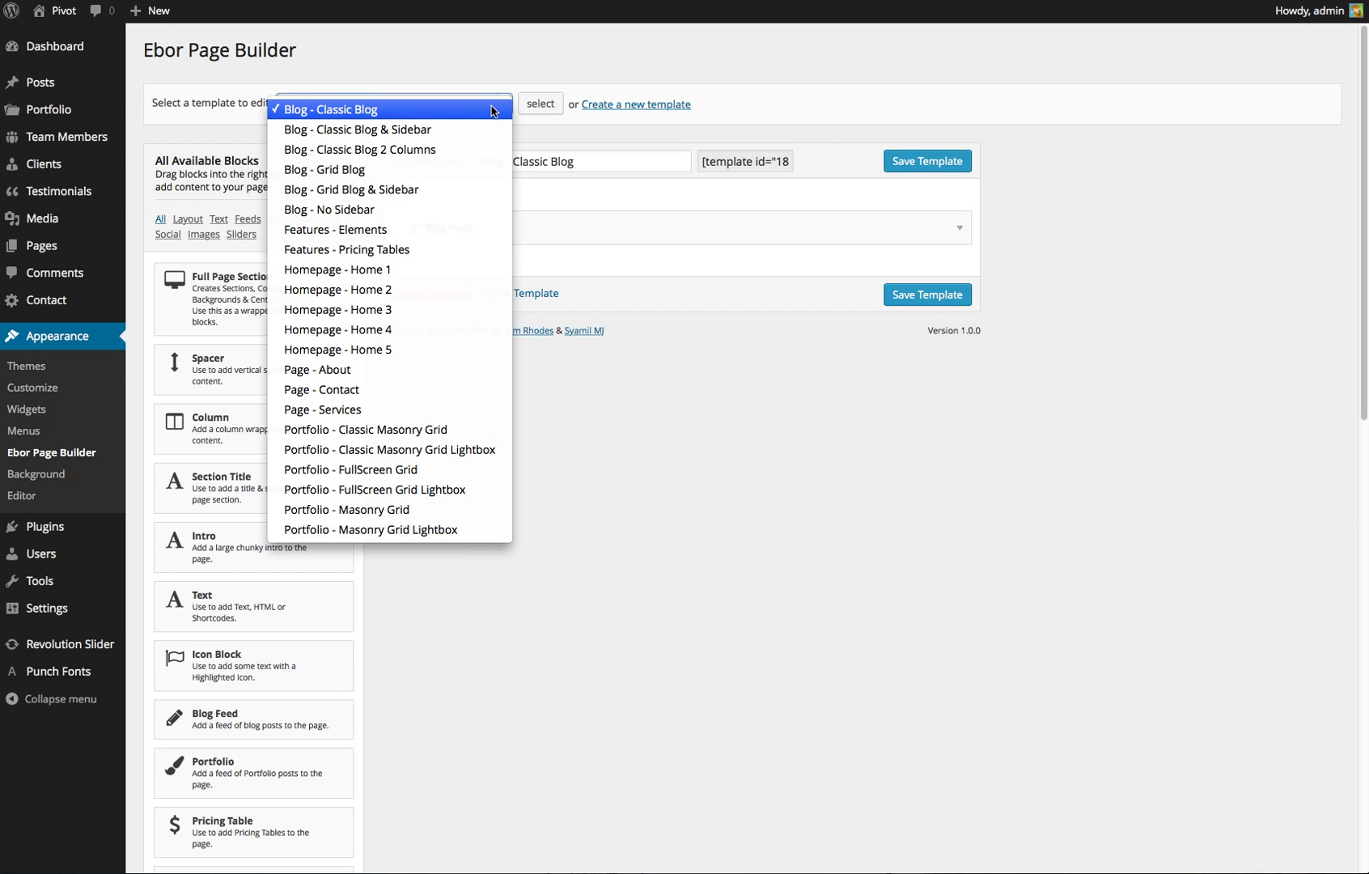
pyautogui.click(393, 272)
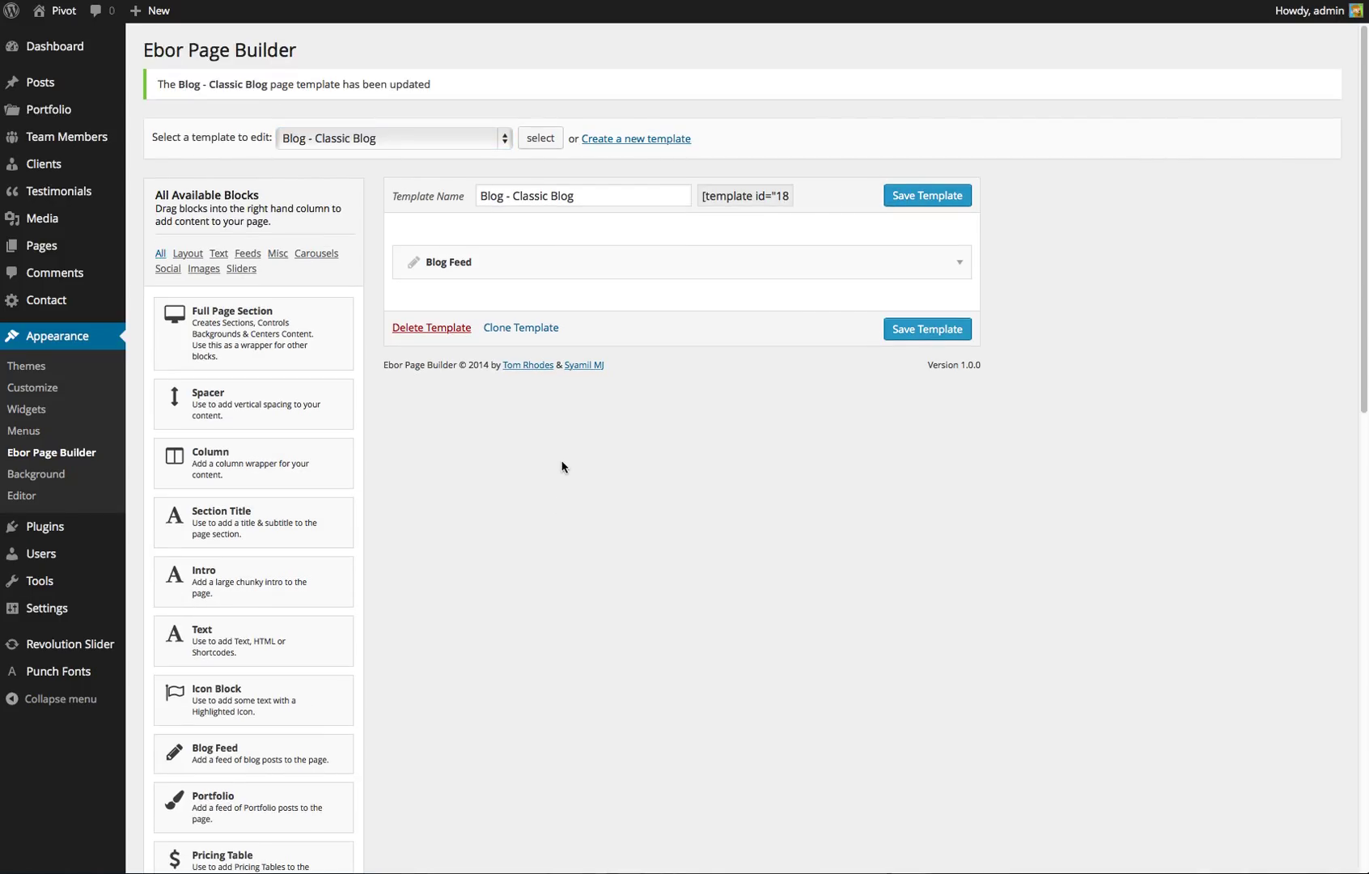
pyautogui.click(459, 138)
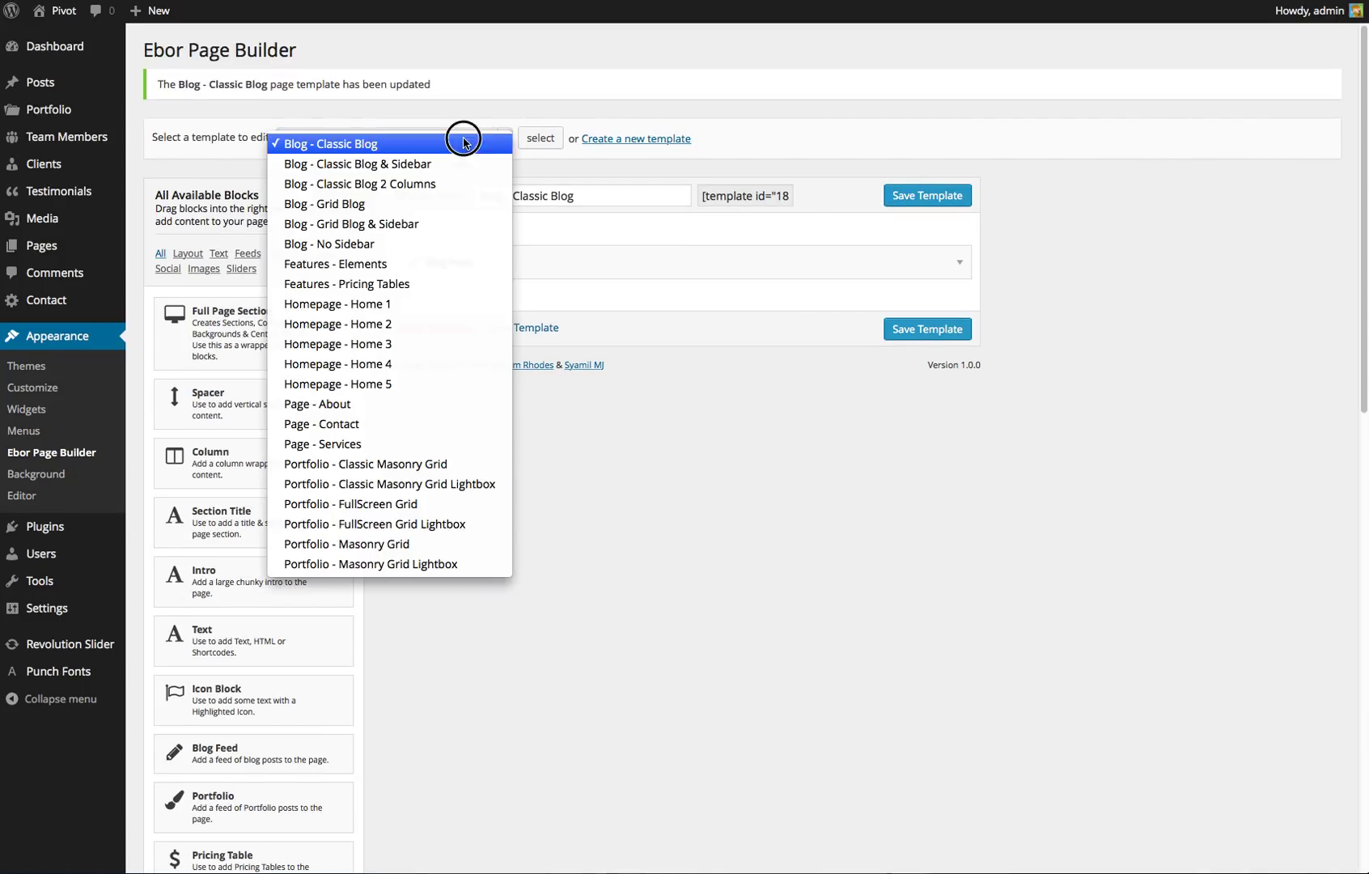
pyautogui.click(380, 305)
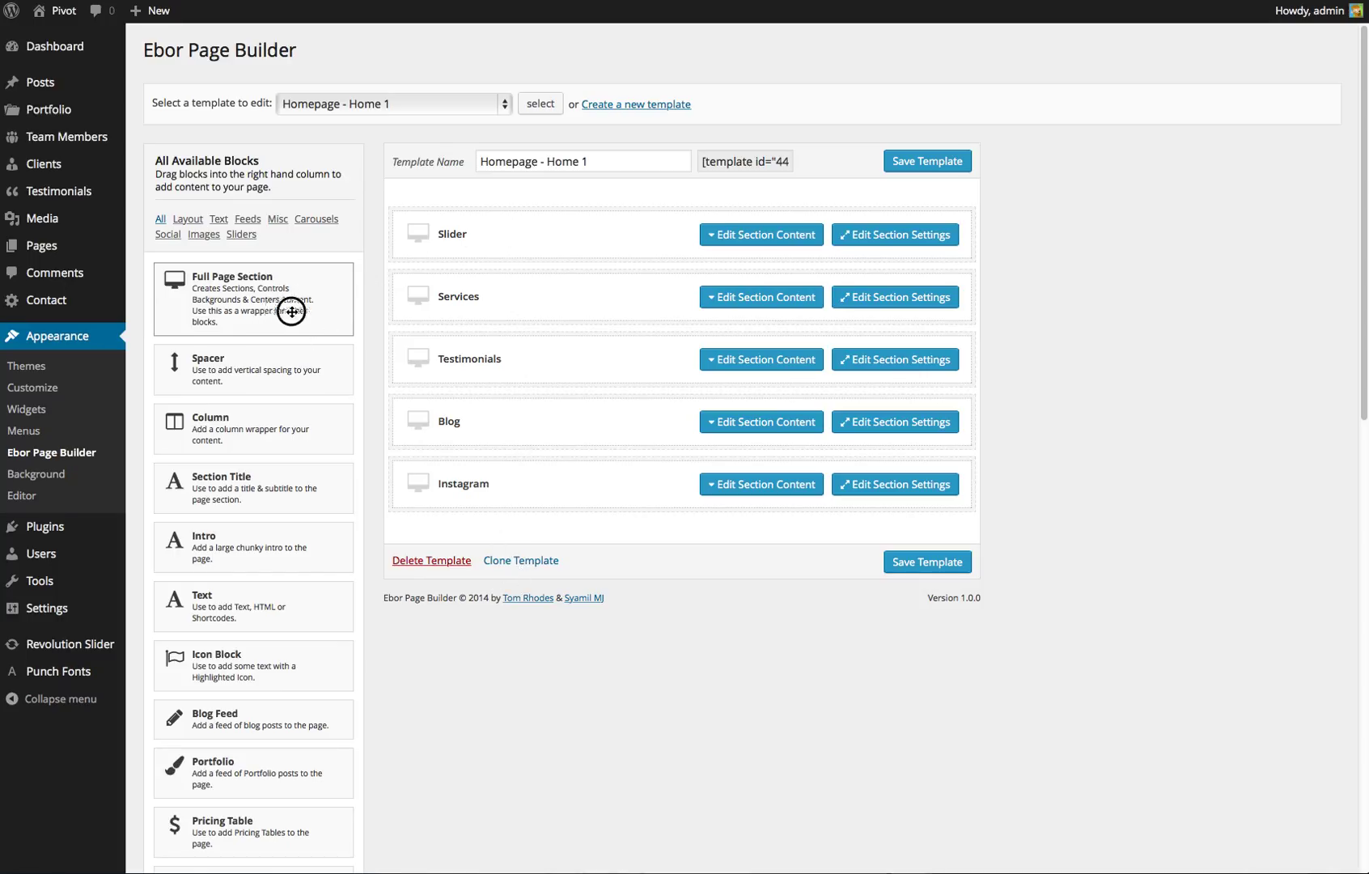
# - Try adding a full-page section, then expand and collapse the Slider section's blocks and open its settings
pyautogui.moveTo(291, 311); pyautogui.dragTo(134, 304)
pyautogui.click(776, 240)
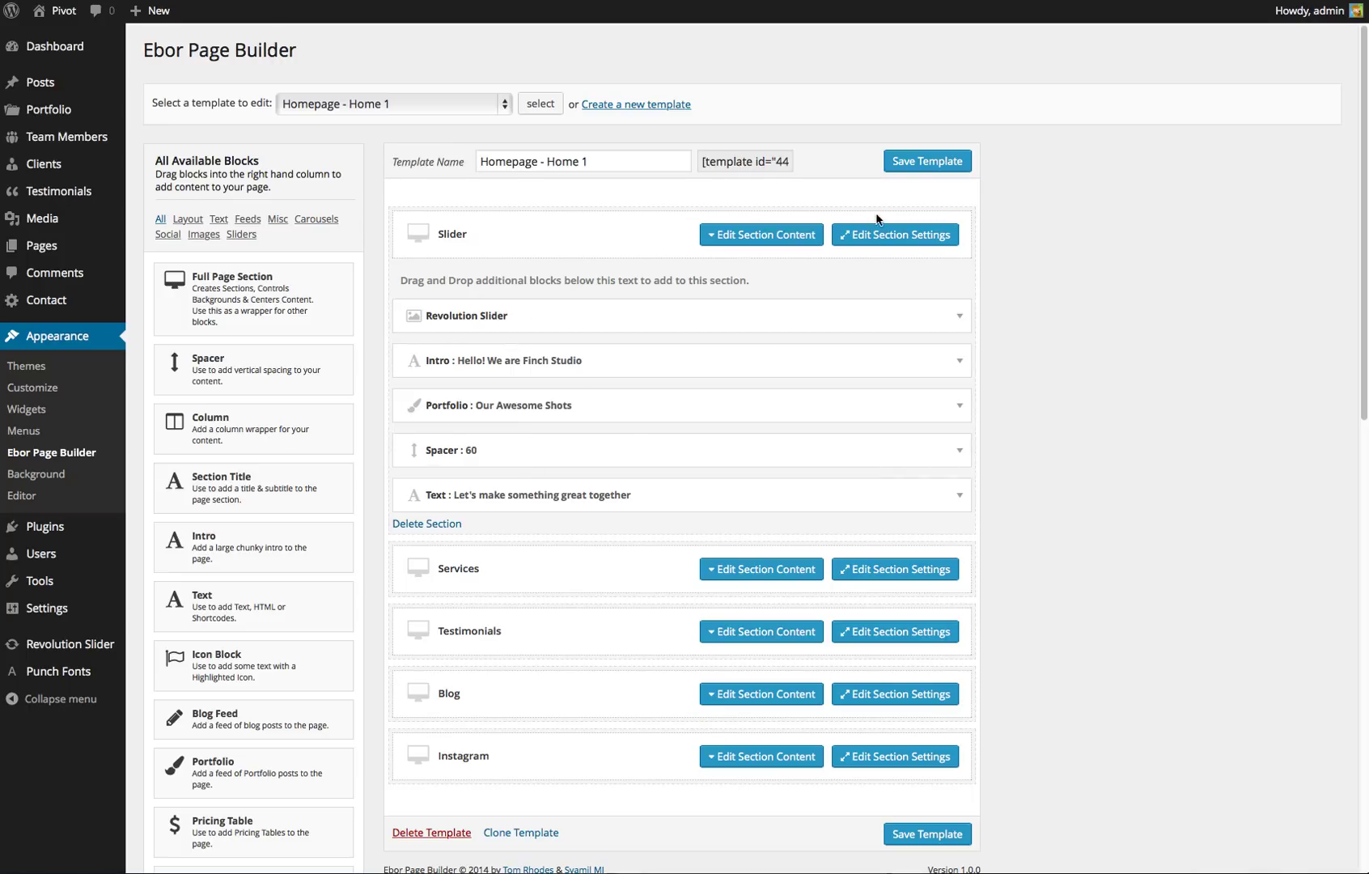
pyautogui.click(817, 234)
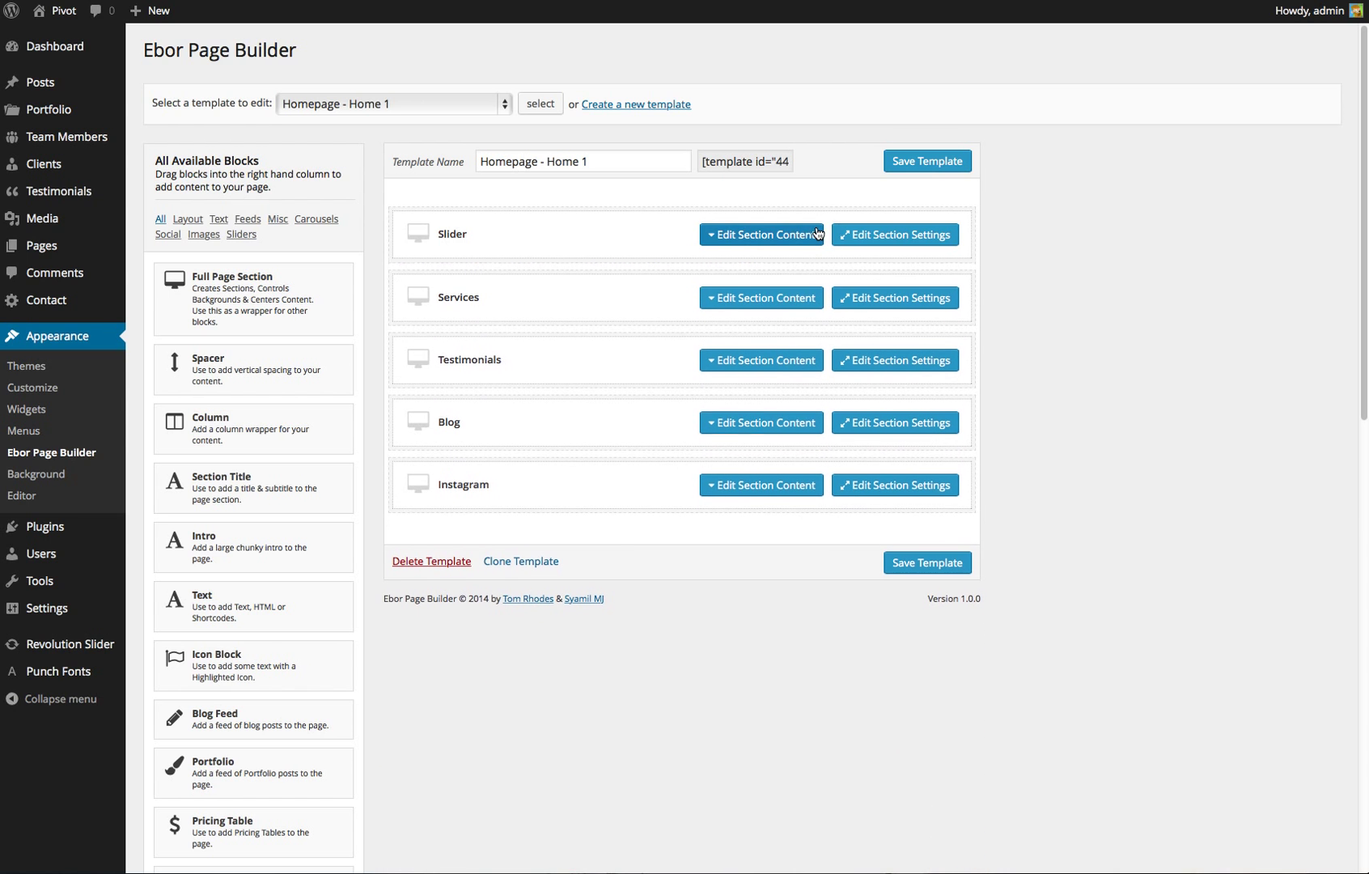
pyautogui.click(864, 237)
pyautogui.click(1044, 65)
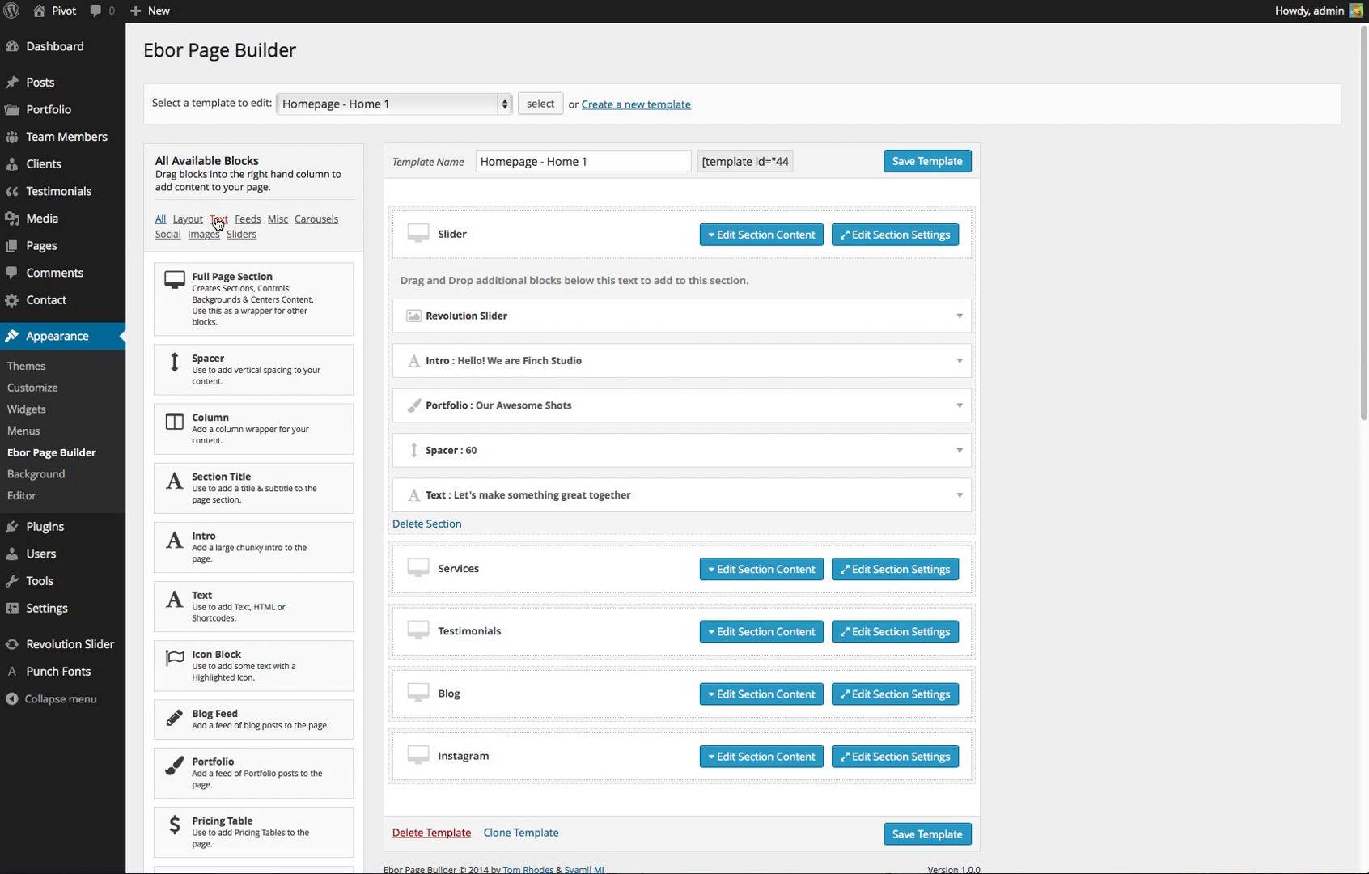
# - Add a trial Text block, resize it, then delete it
pyautogui.scroll(-3, 275, 395)
pyautogui.scroll(2, 275, 395)
pyautogui.moveTo(243, 458); pyautogui.dragTo(486, 364)
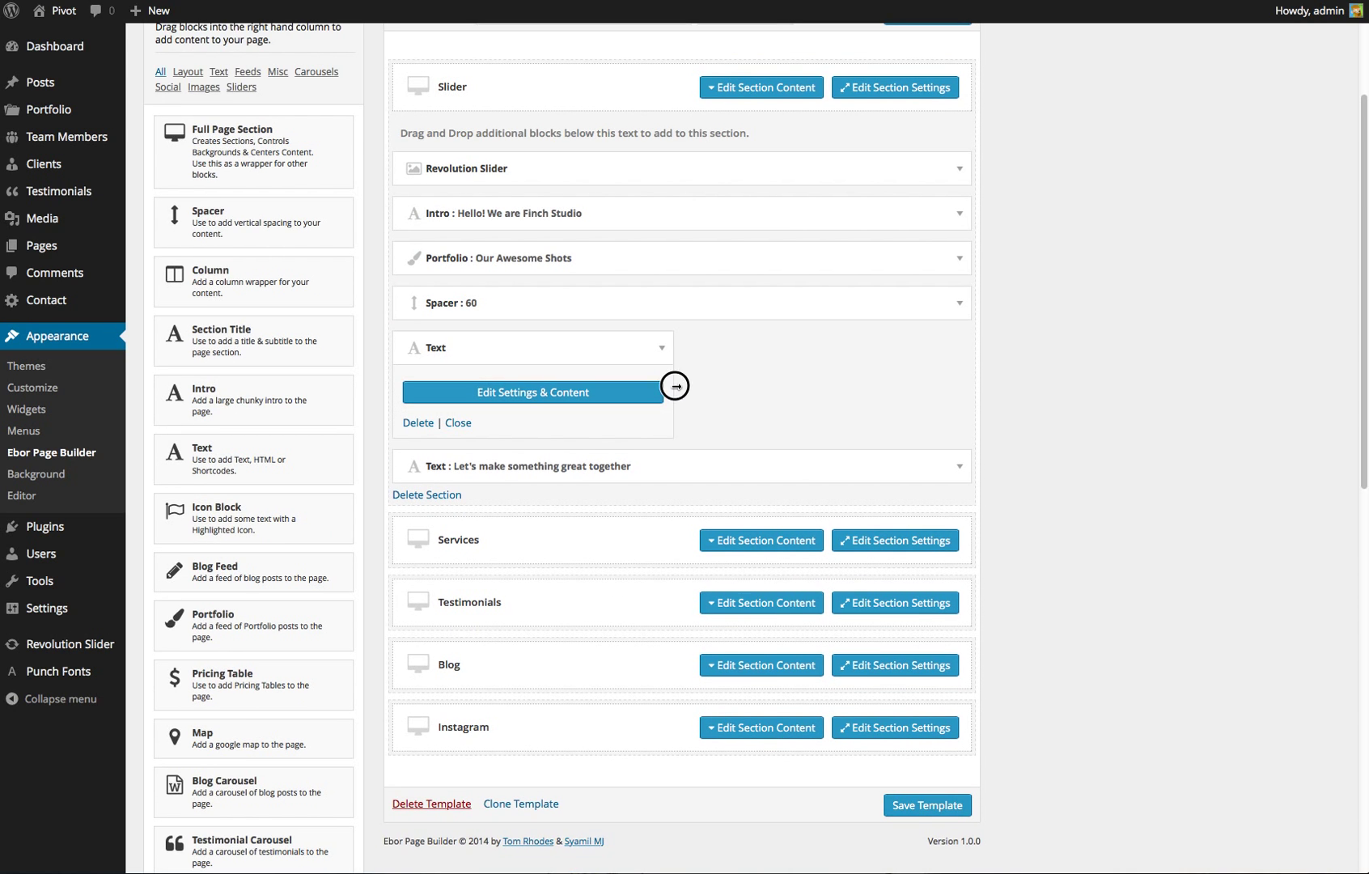
pyautogui.moveTo(675, 386); pyautogui.dragTo(722, 385)
pyautogui.click(414, 423)
pyautogui.scroll(2, 364, 372)
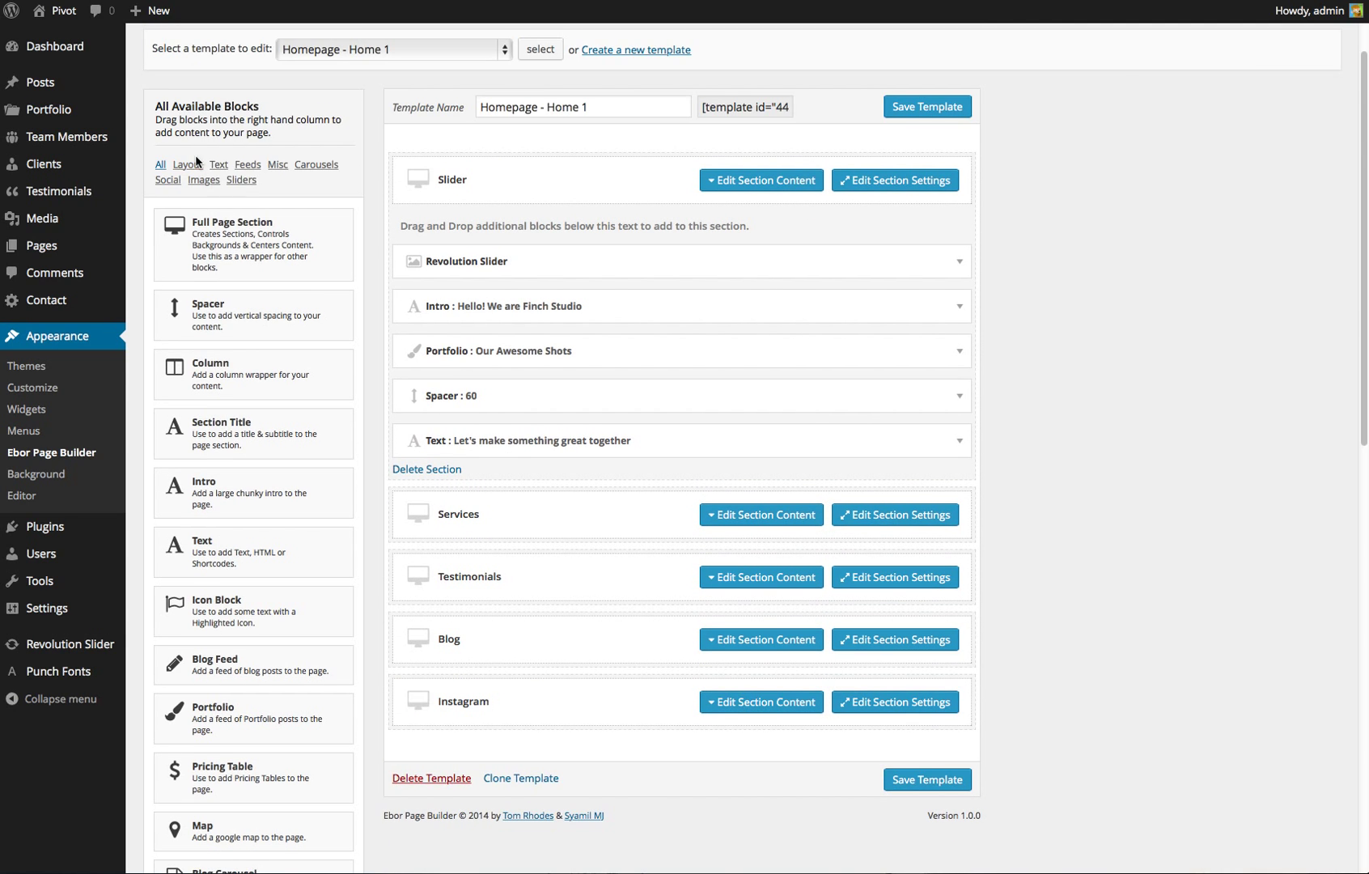
# - Browse the Text, Feed, Miscellaneous, Carousel, Slider and Social block filters, then save the template
pyautogui.click(219, 166)
pyautogui.click(249, 166)
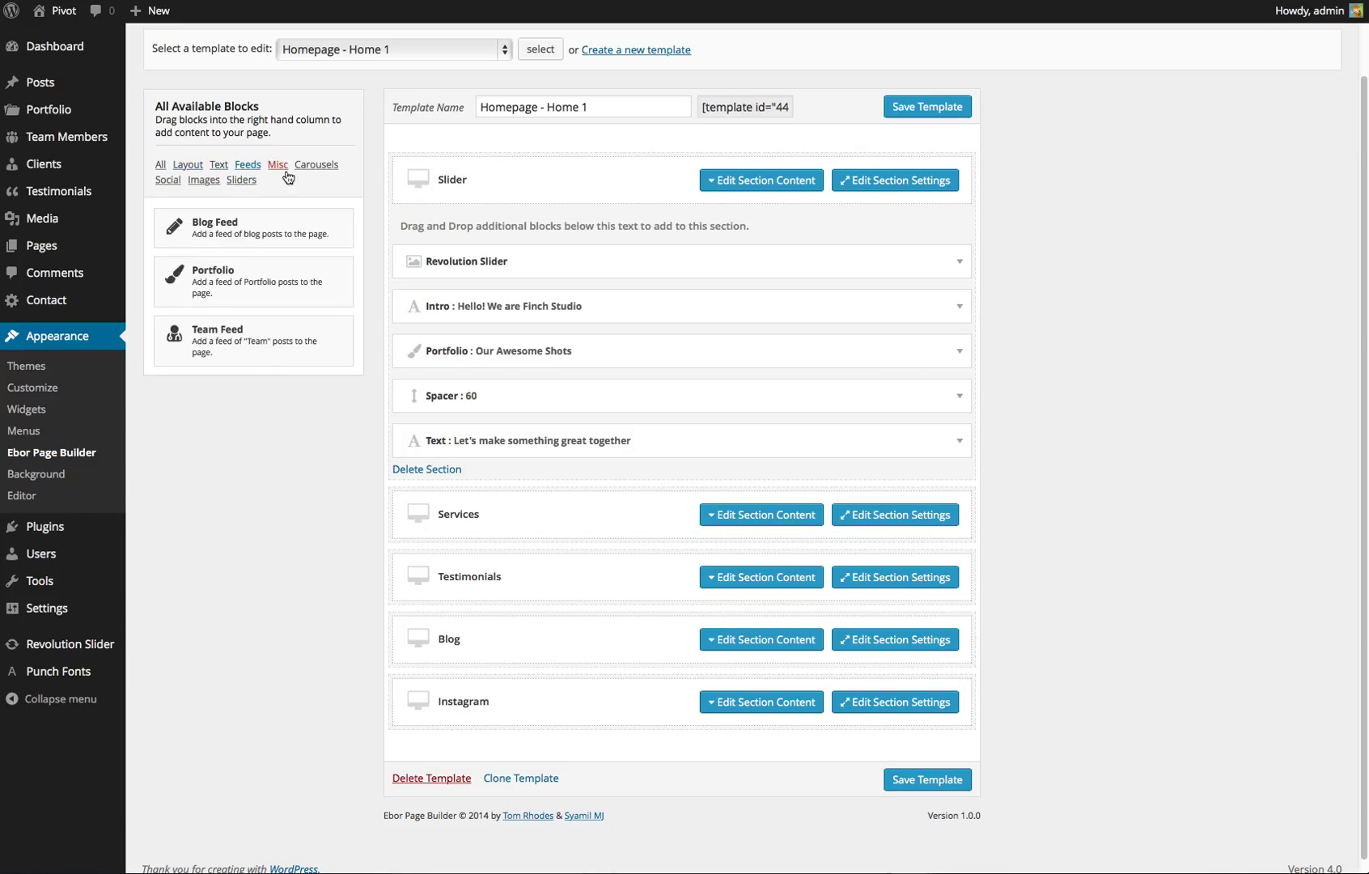
pyautogui.click(277, 166)
pyautogui.click(316, 166)
pyautogui.click(241, 180)
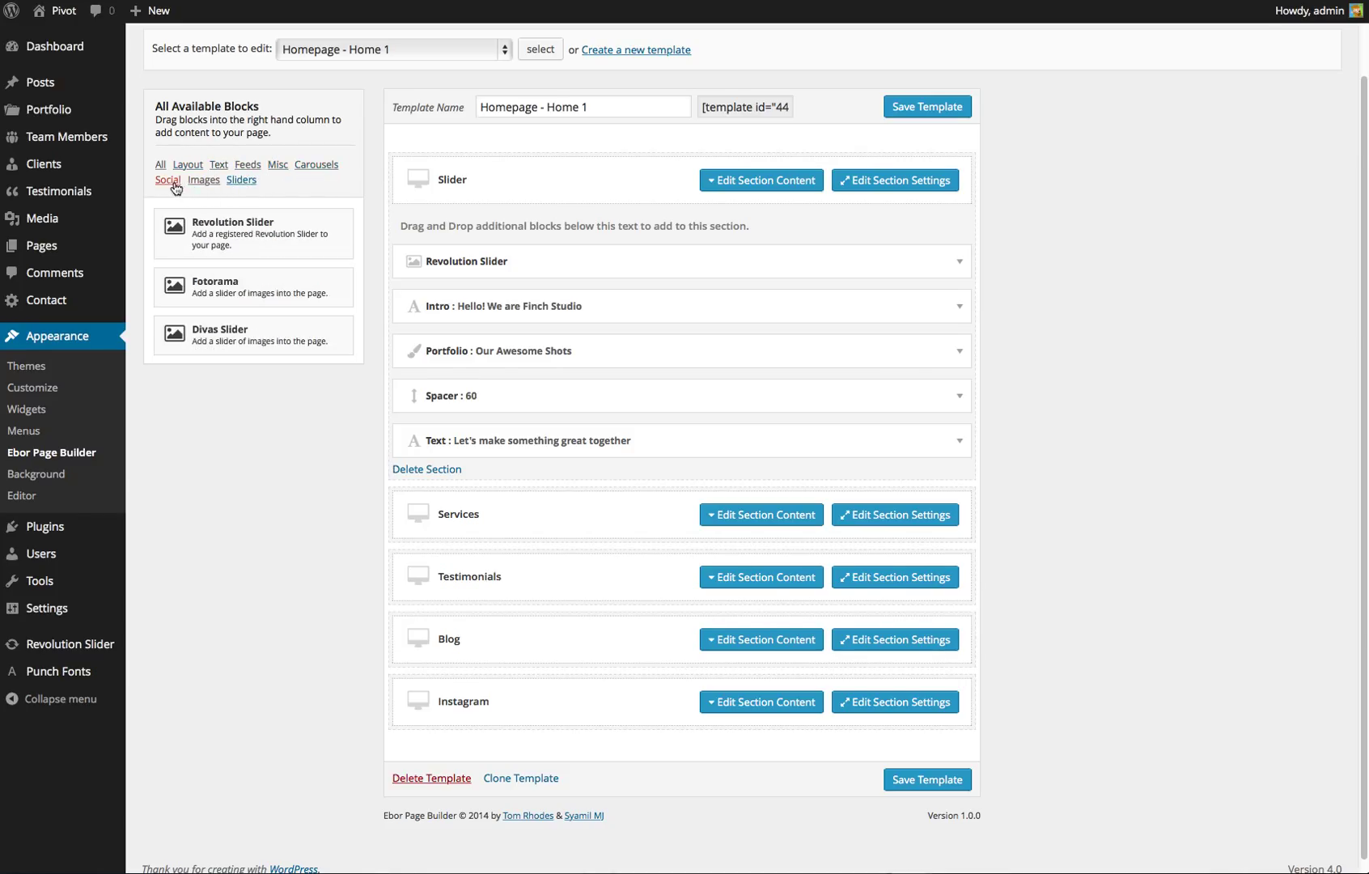
pyautogui.click(168, 180)
pyautogui.scroll(1, 428, 237)
pyautogui.click(918, 149)
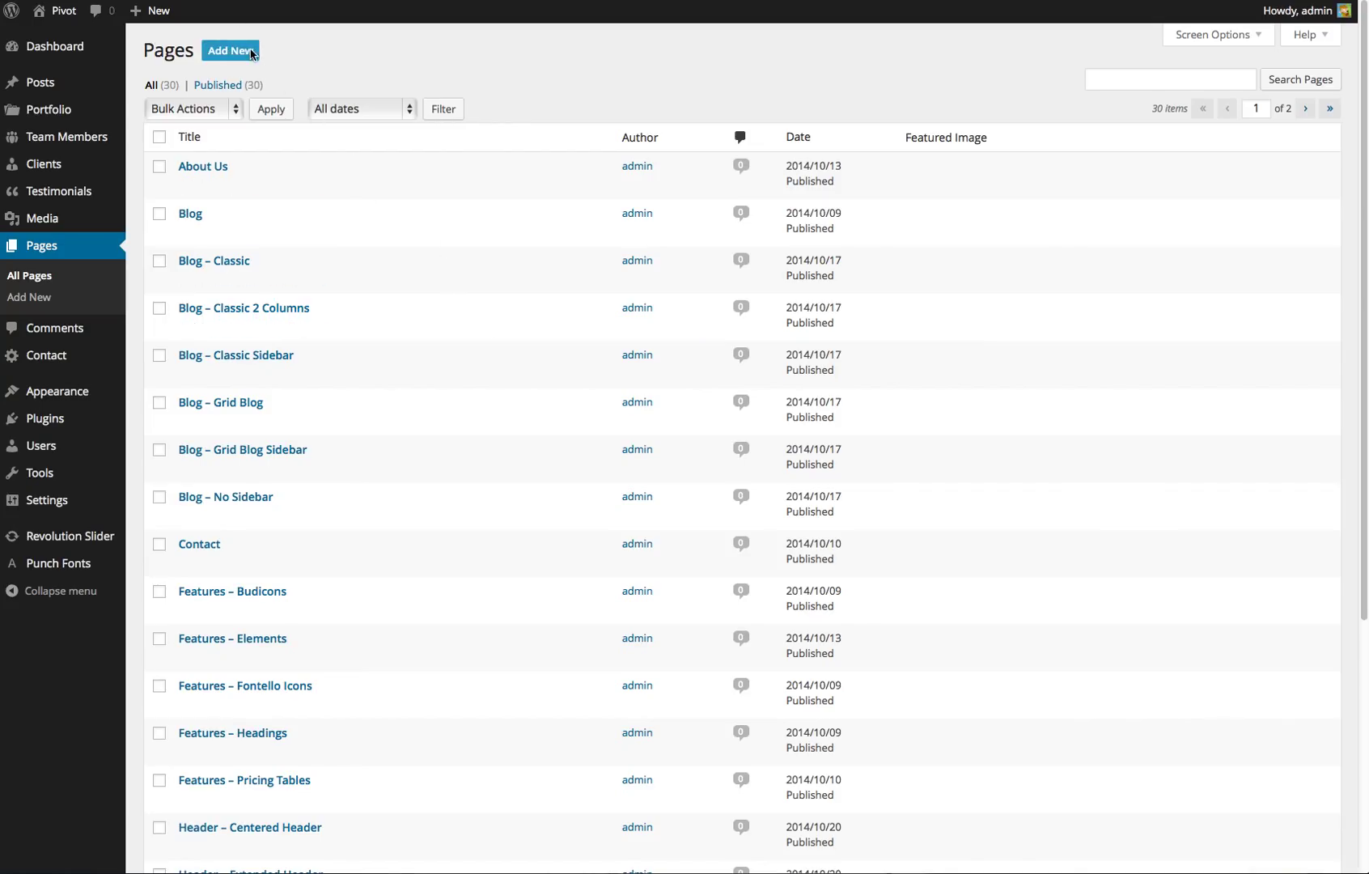
# - Start a new page titled 'Home Test'
pyautogui.click(251, 54)
pyautogui.write('Home')
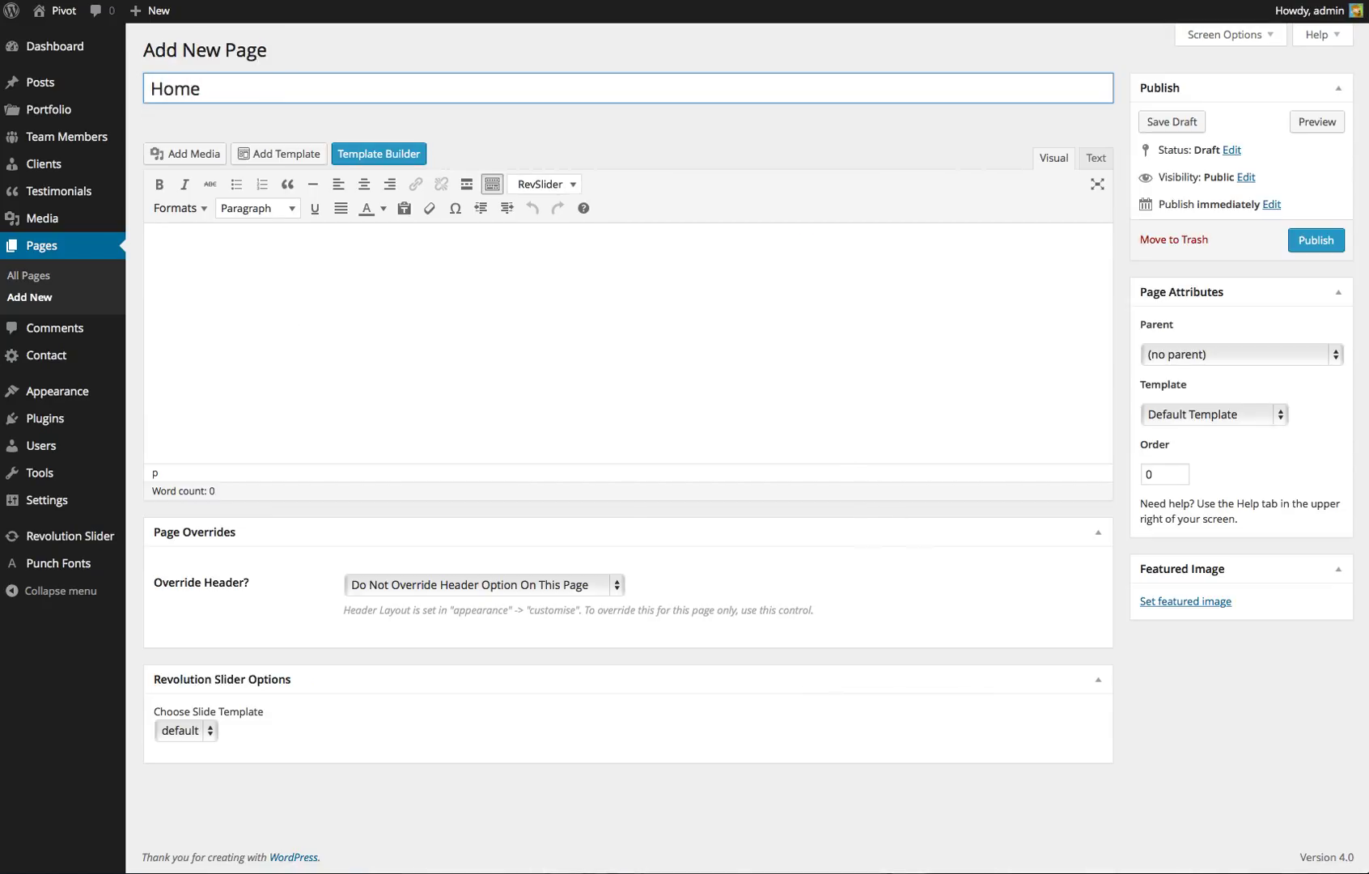
pyautogui.write(' Test')
pyautogui.click(497, 390)
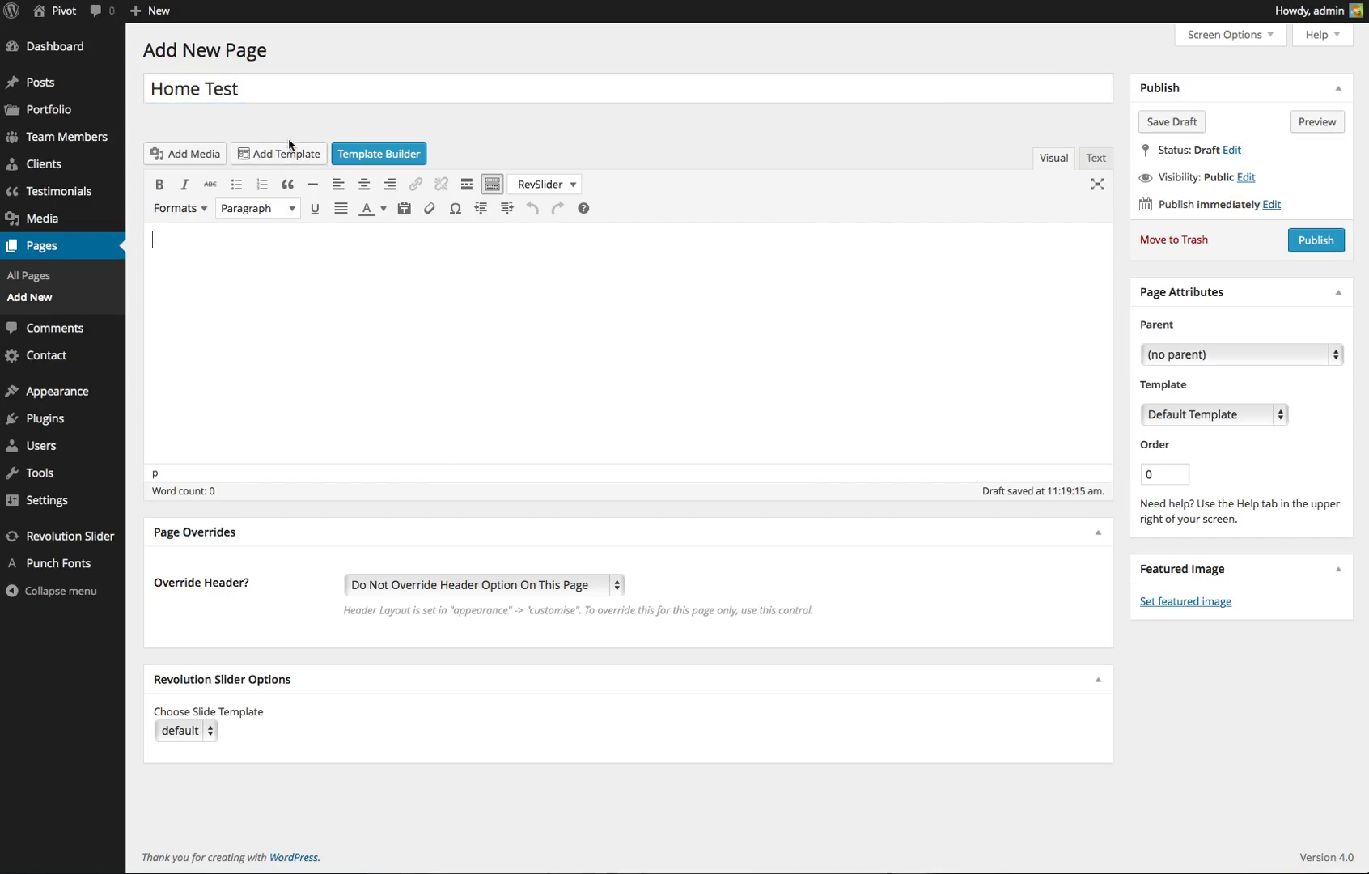
# - Insert the 'Homepage - Home 1' page-builder template into the page body
pyautogui.click(271, 155)
pyautogui.click(476, 156)
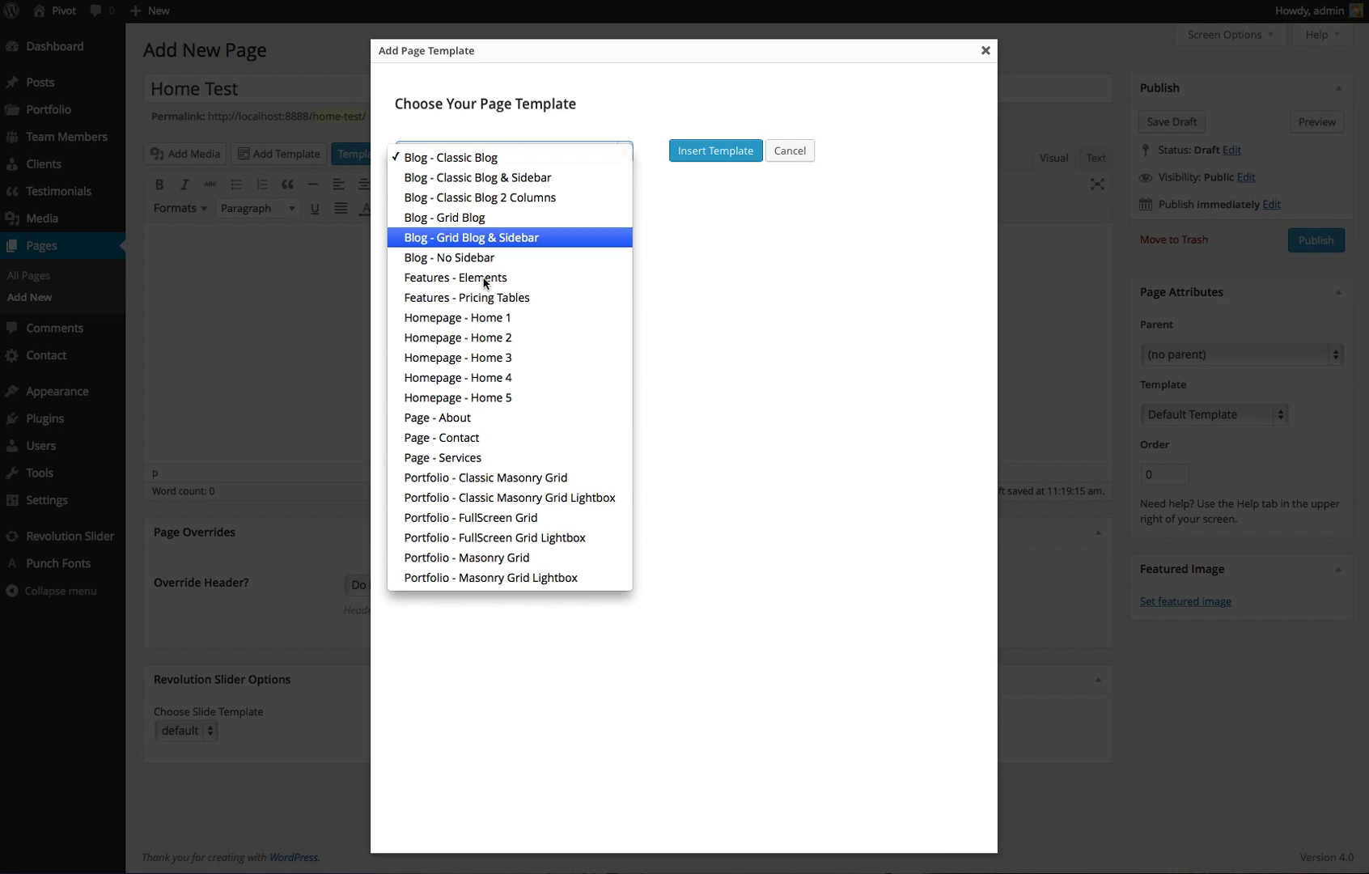
pyautogui.click(462, 318)
pyautogui.click(683, 158)
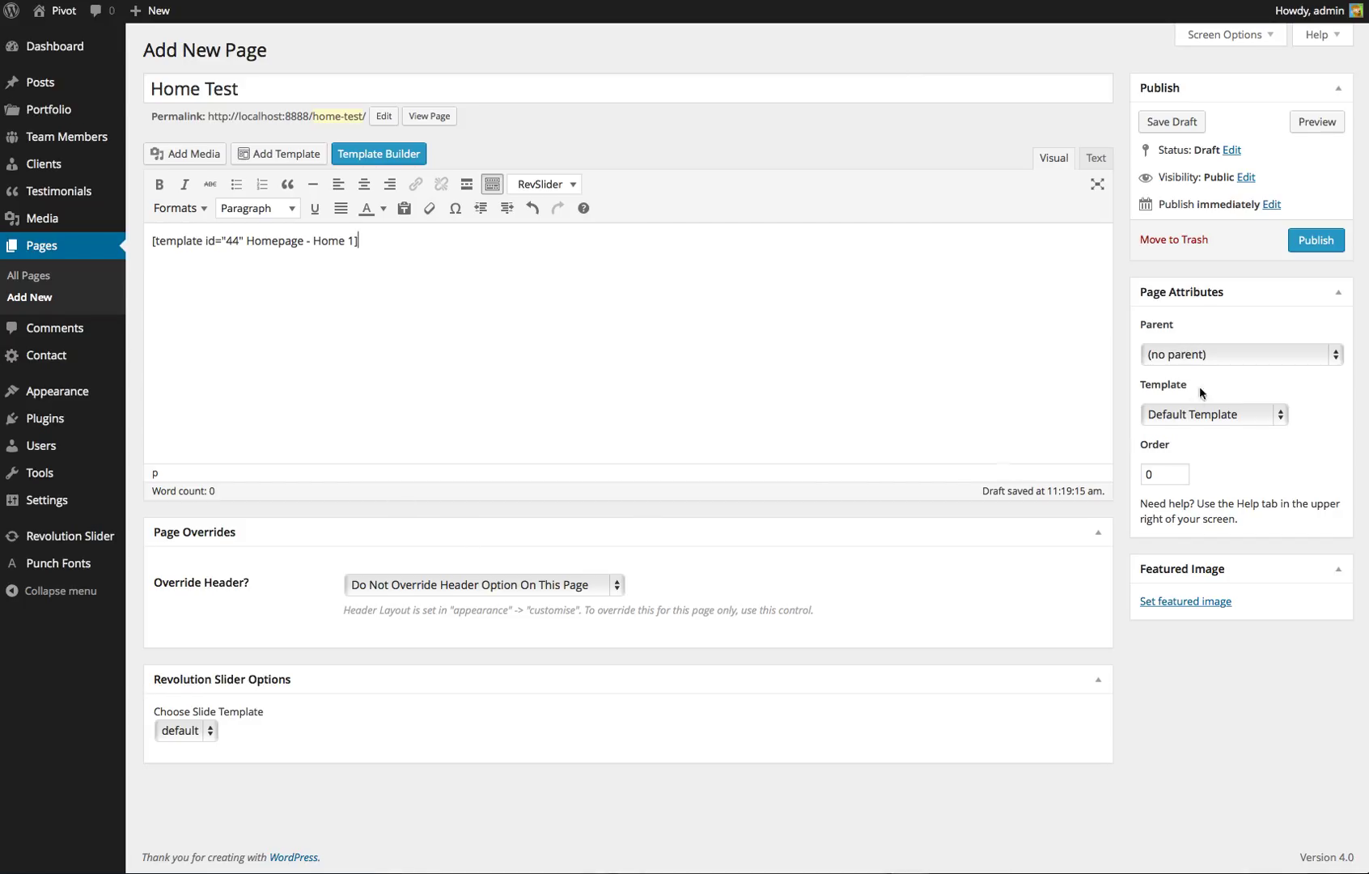
# - Set the page template to Page Builder Full-Width and publish the page
pyautogui.click(1190, 388)
pyautogui.click(1187, 408)
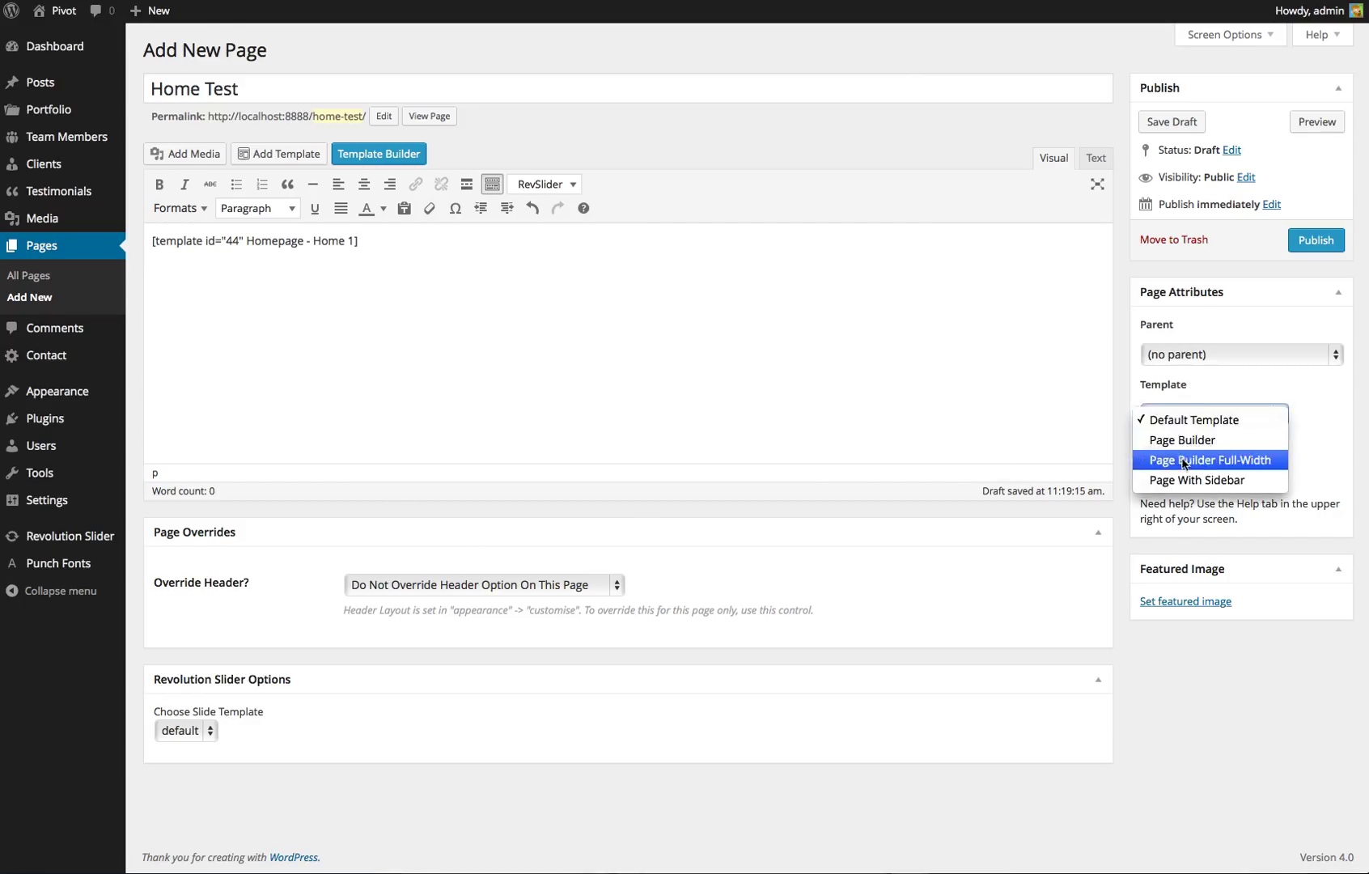
pyautogui.click(1182, 461)
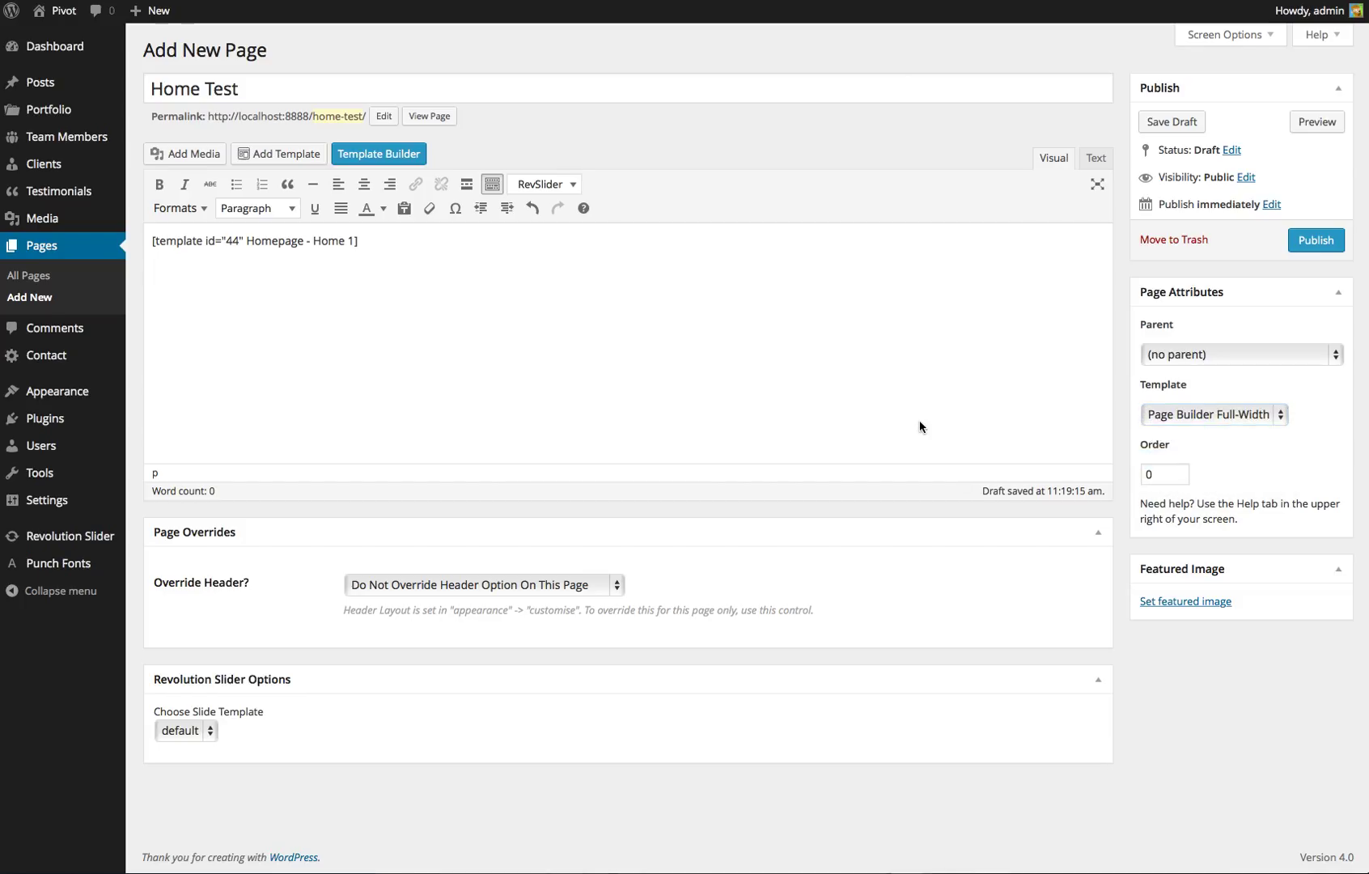
pyautogui.click(1300, 240)
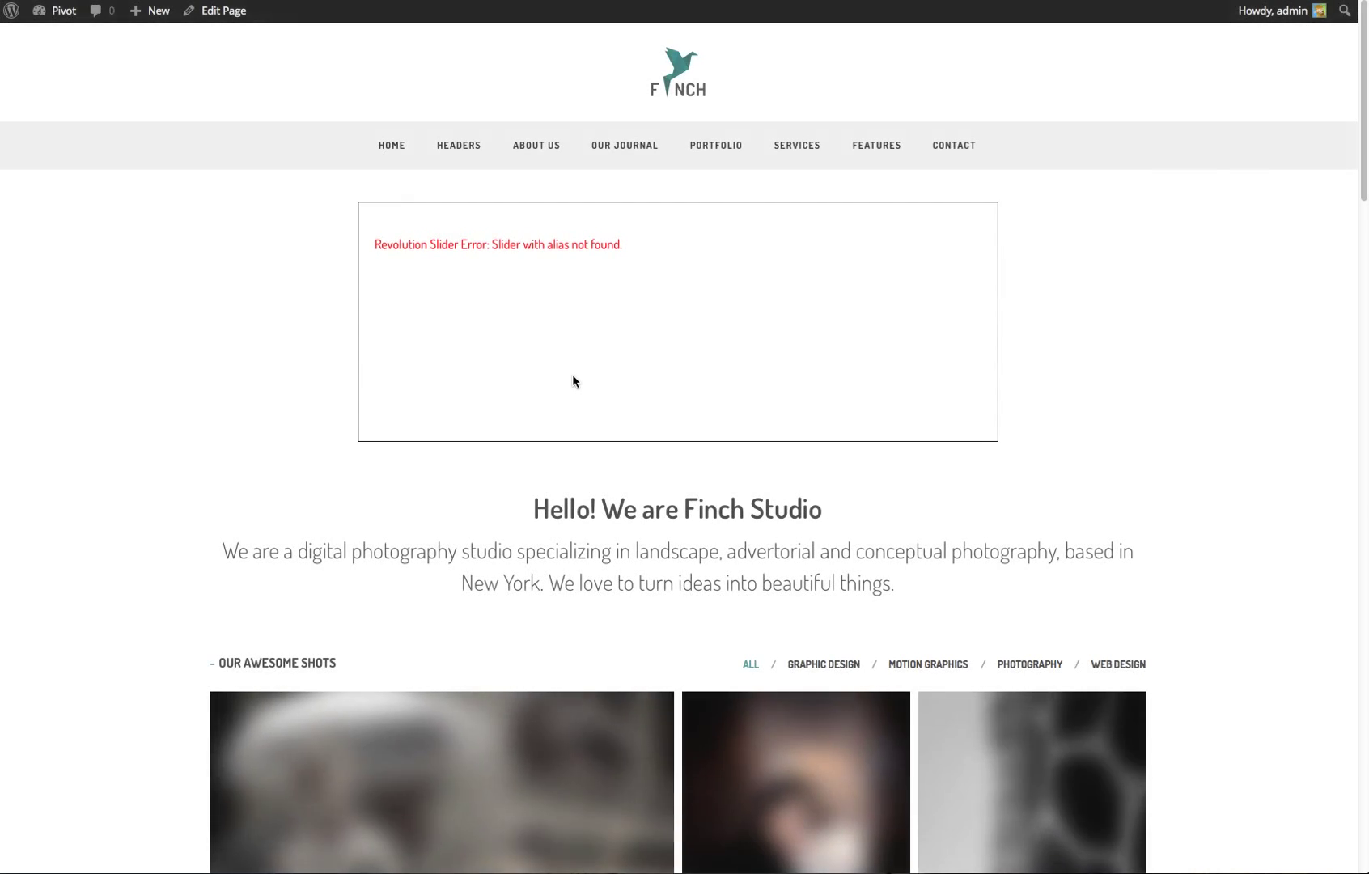
# - Scroll through the live Home Test page's services, testimonials, latest posts and Instagram sections
pyautogui.scroll(-10, 572, 381)
pyautogui.scroll(-6, 575, 404)
pyautogui.scroll(-3, 566, 435)
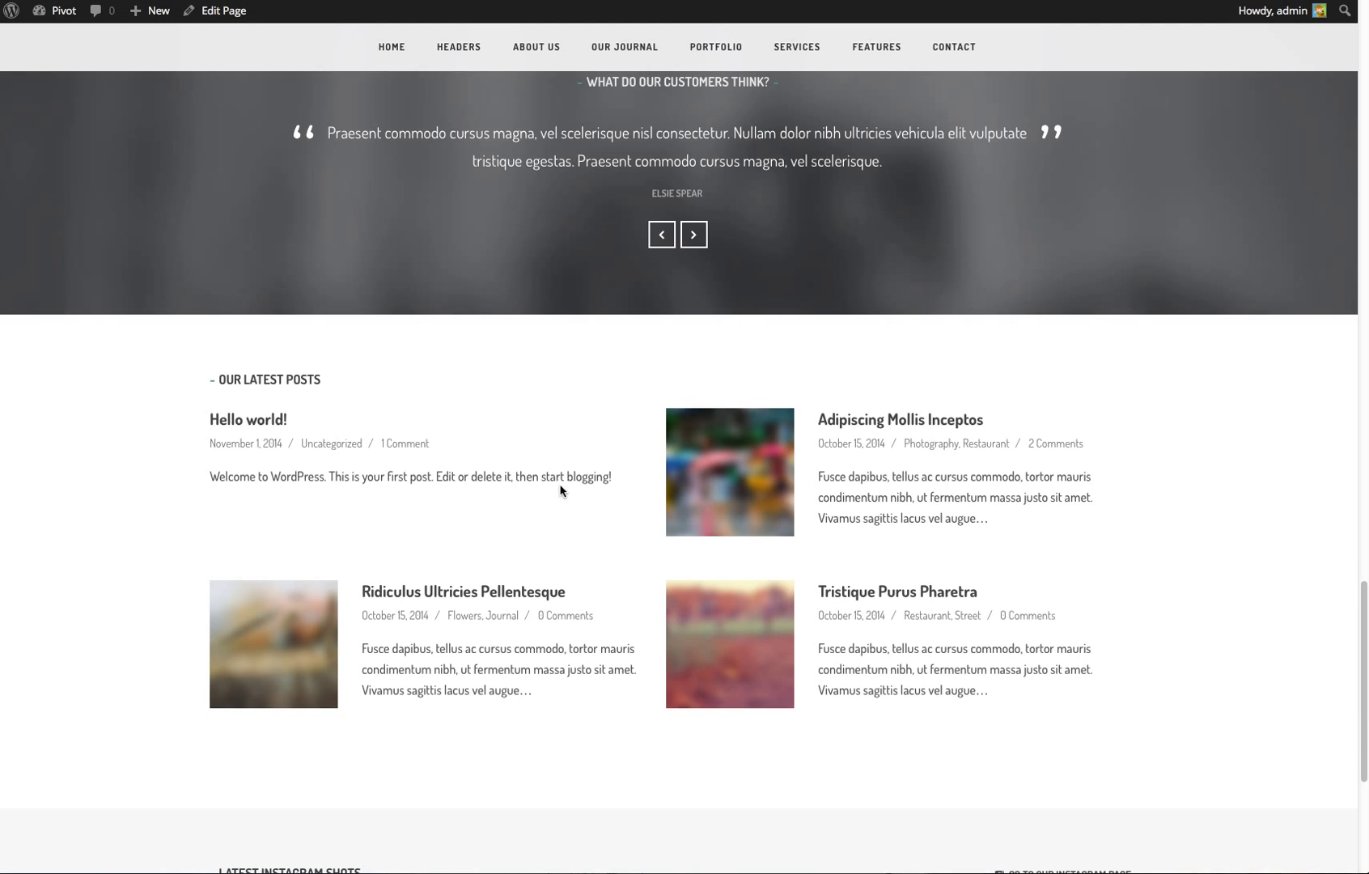
pyautogui.scroll(15, 559, 486)
pyautogui.scroll(3, 178, 31)
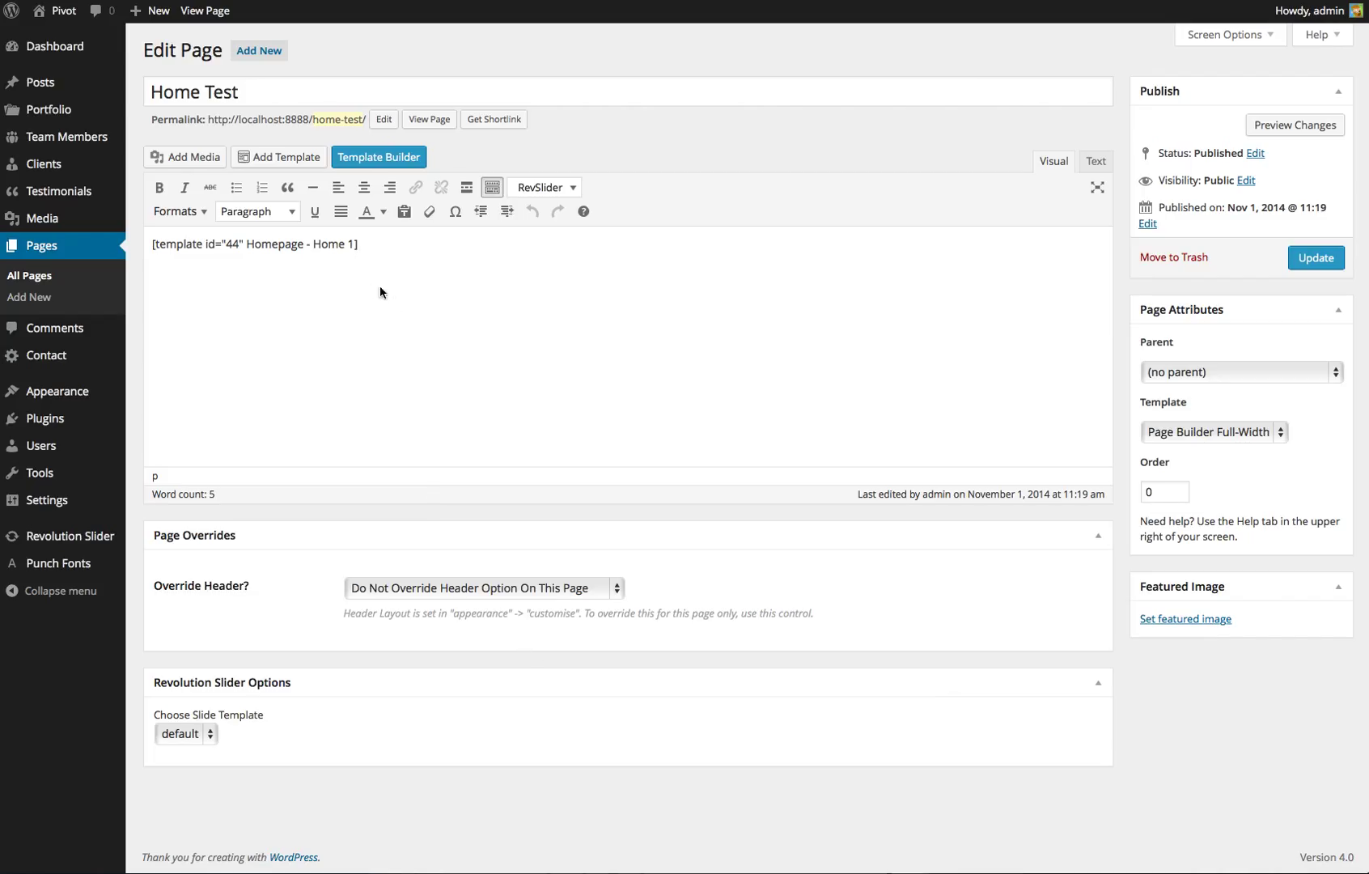
pyautogui.moveTo(142, 272); pyautogui.dragTo(160, 241)
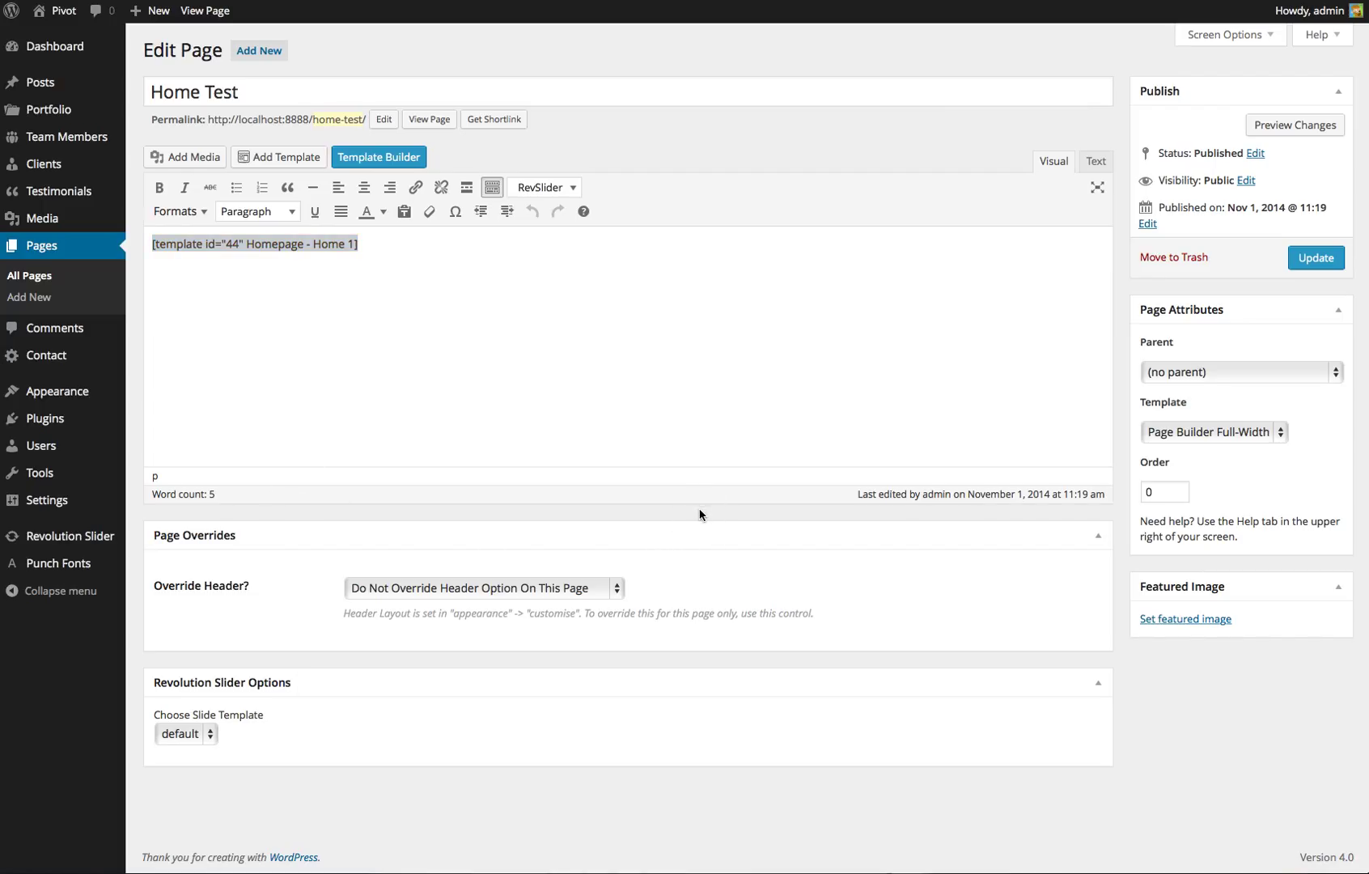
pyautogui.click(570, 589)
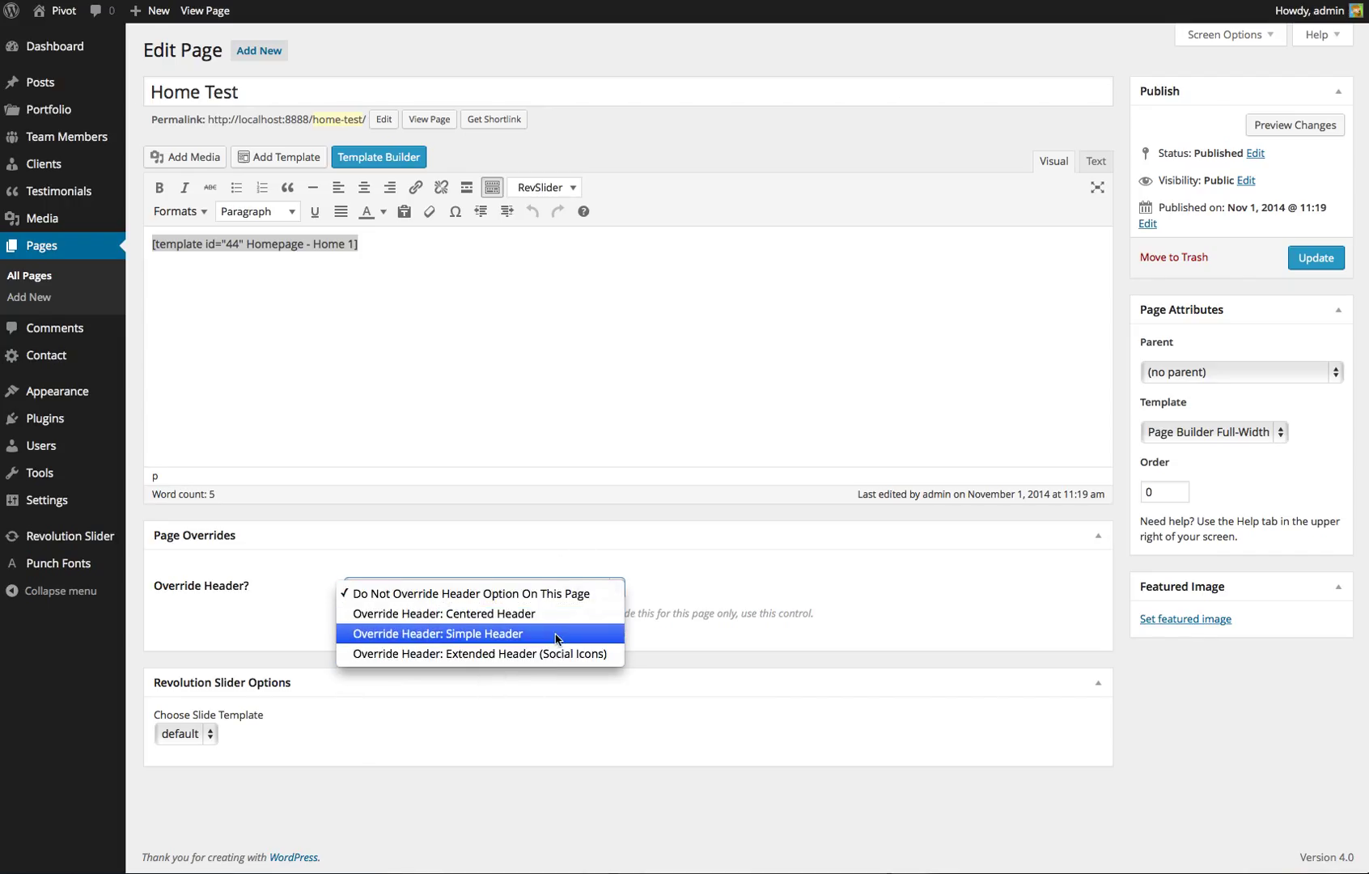
pyautogui.click(975, 603)
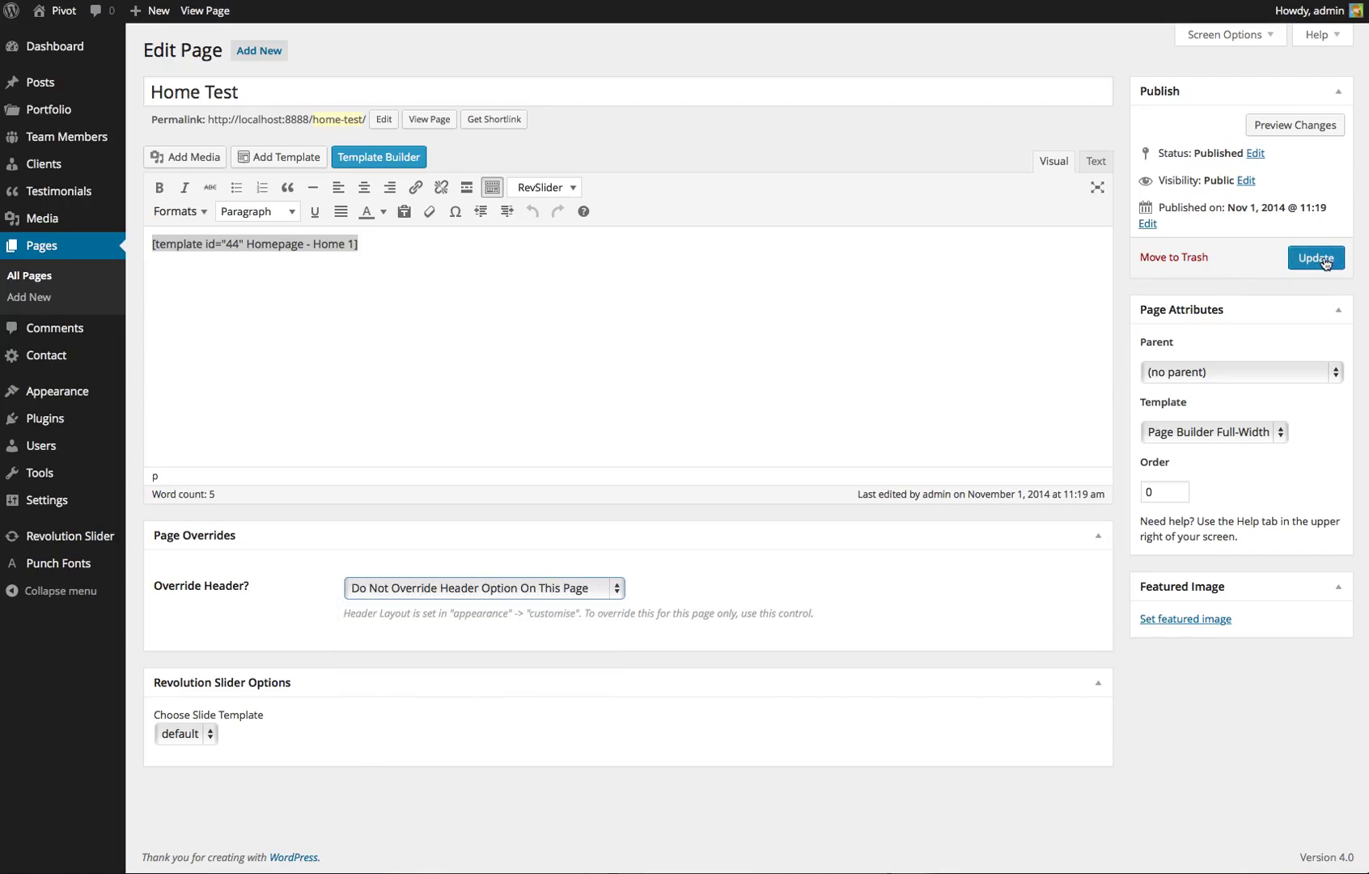
pyautogui.hotkey('ctrl', 'Up')
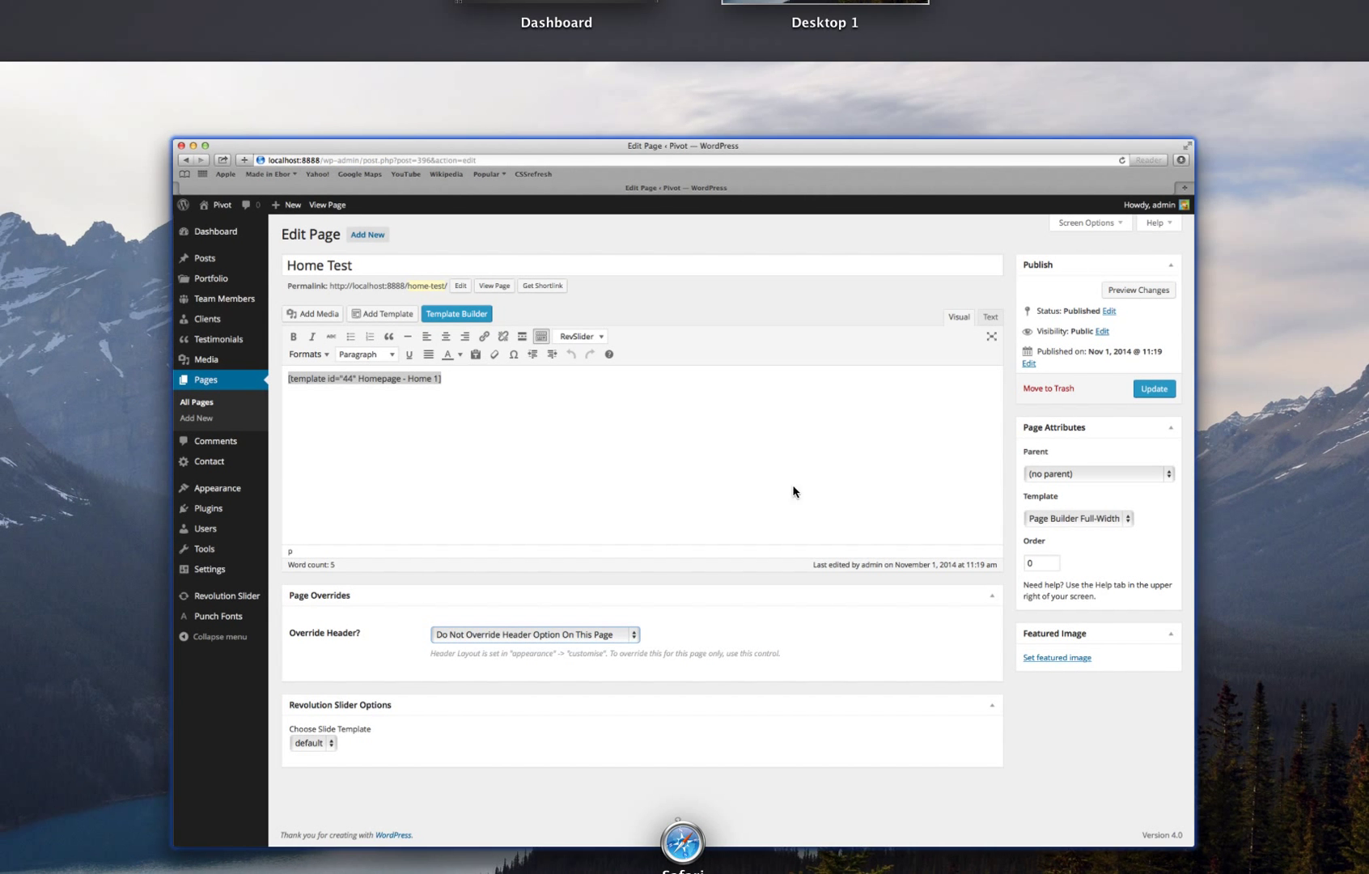
pyautogui.click(793, 491)
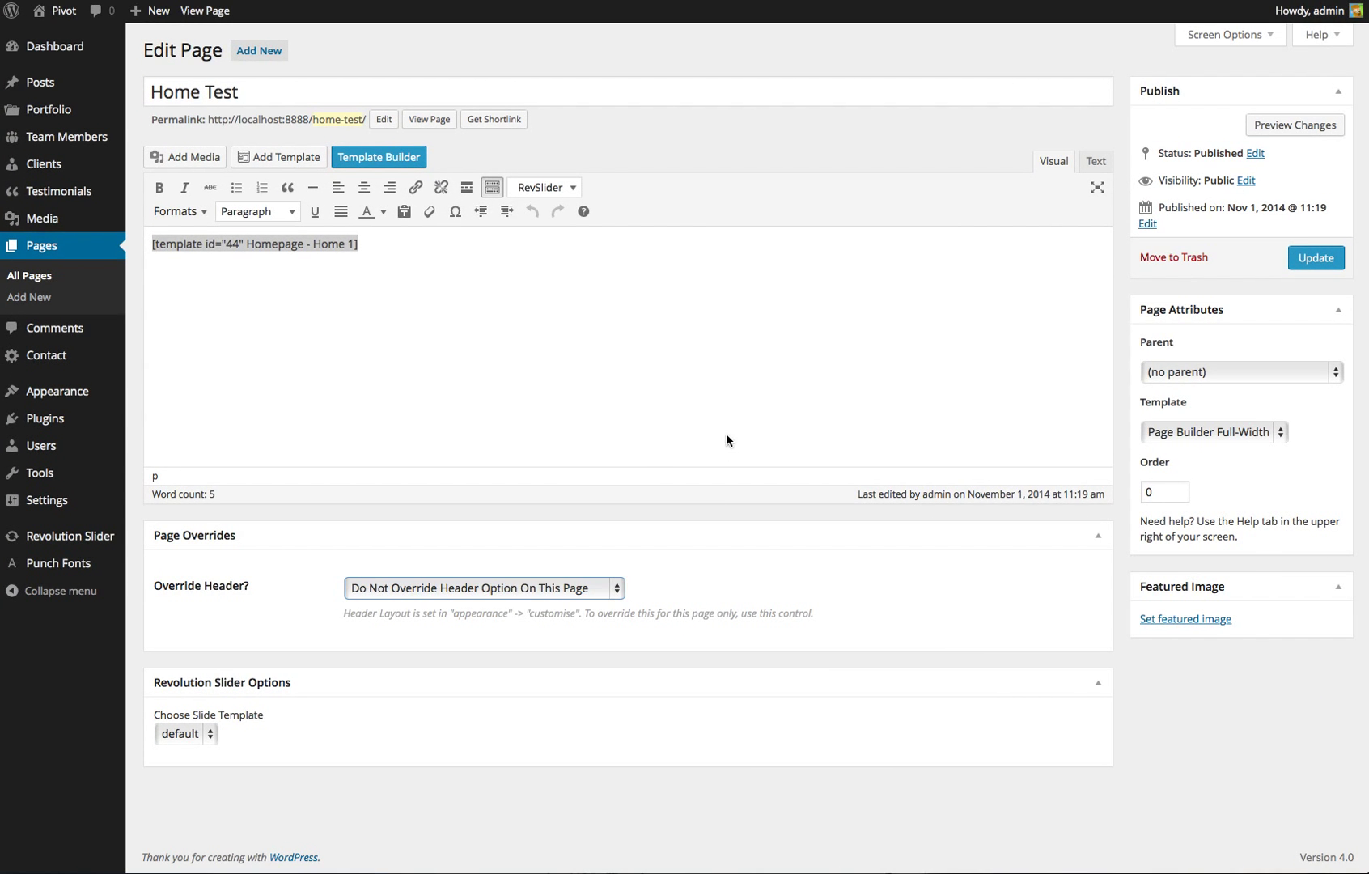